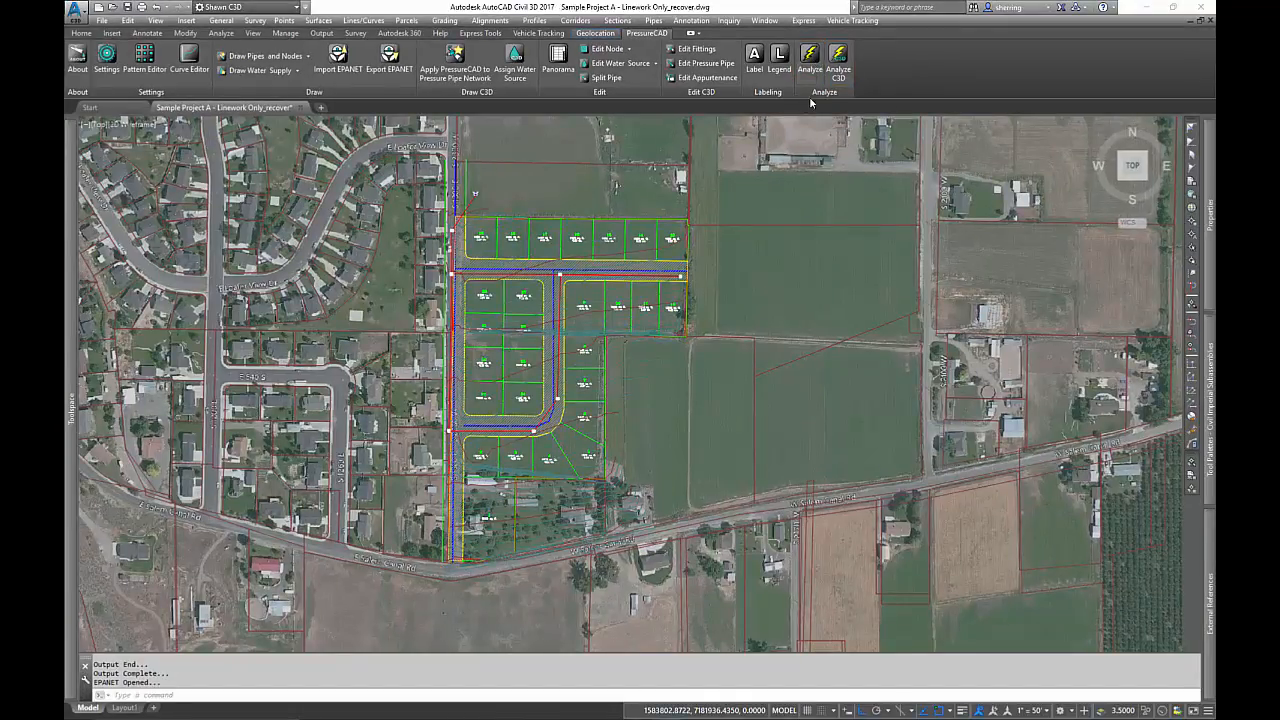
# - Run a Steady analysis on the water network, review the EPANET and constraint reports, and close them
pyautogui.click(813, 64)
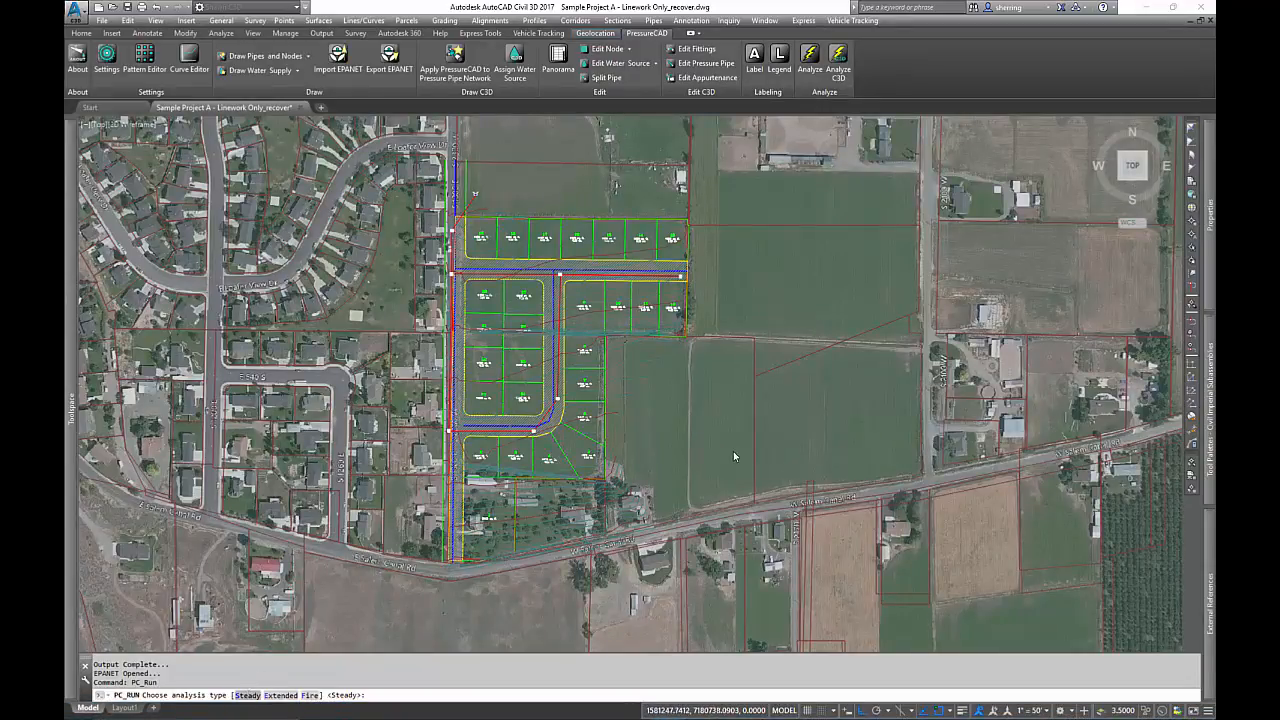
pyautogui.press('Return')
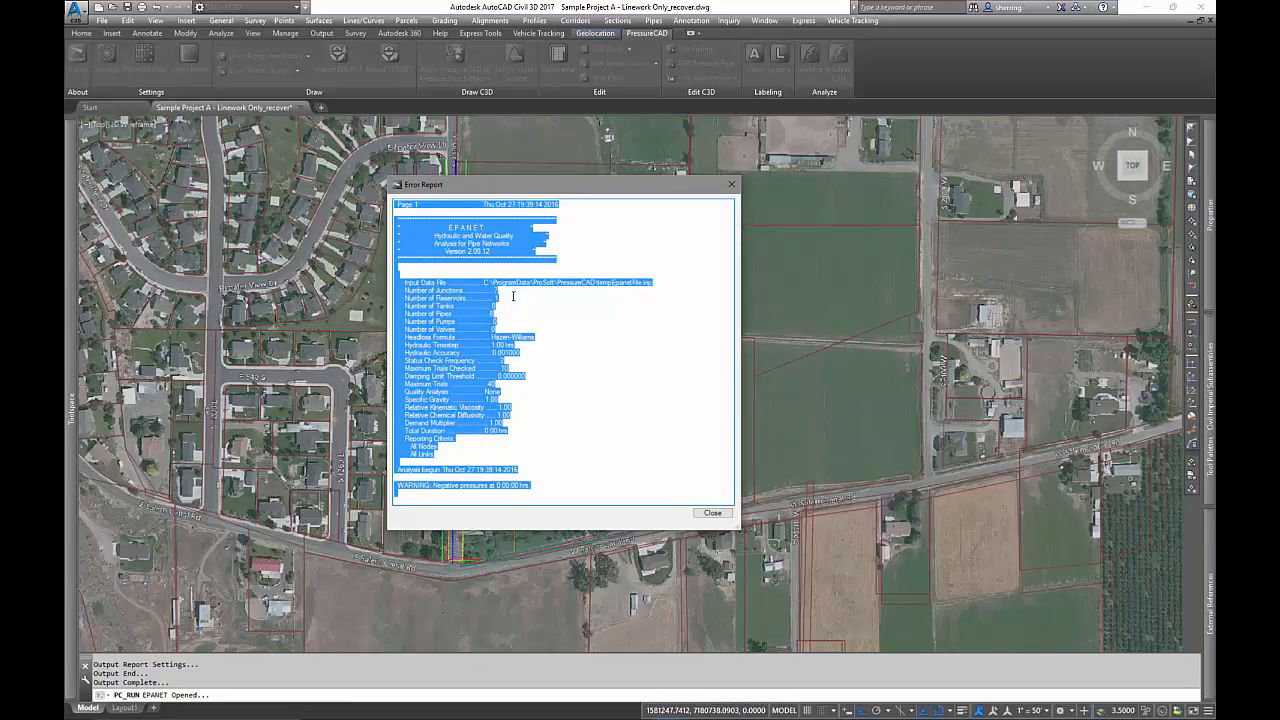
pyautogui.click(519, 298)
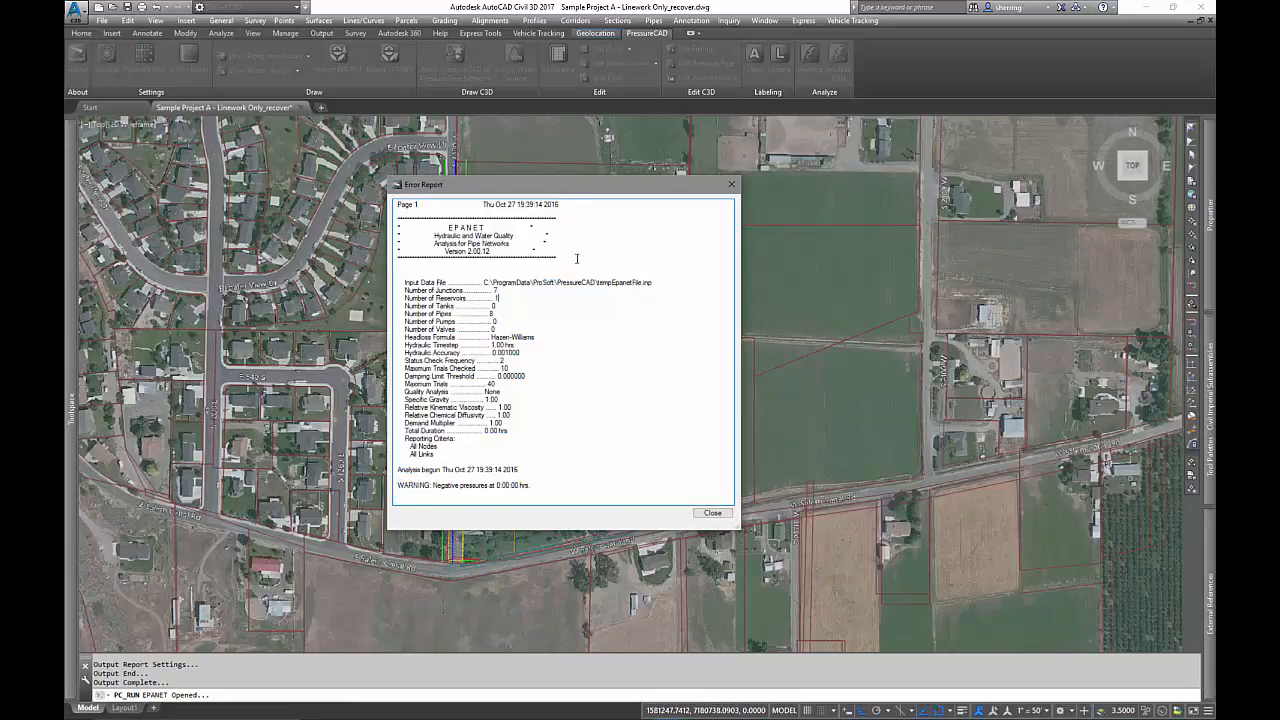
pyautogui.moveTo(576, 259); pyautogui.dragTo(389, 207)
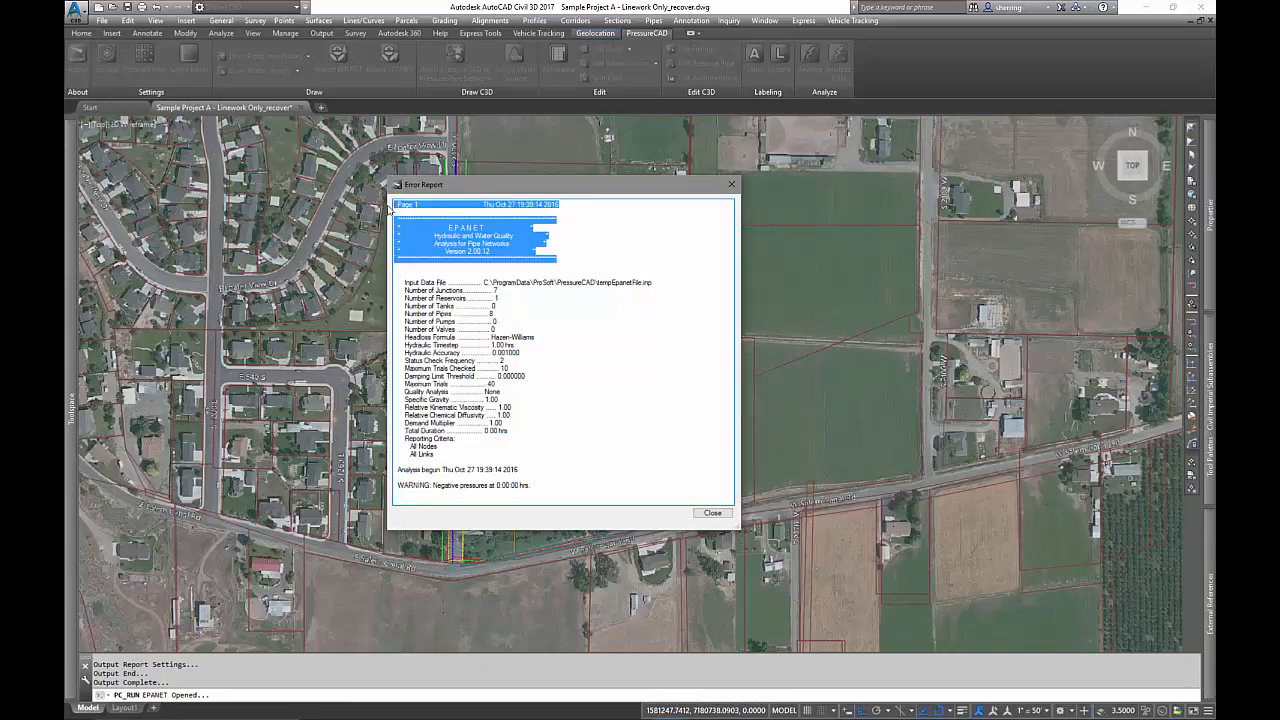
pyautogui.click(567, 246)
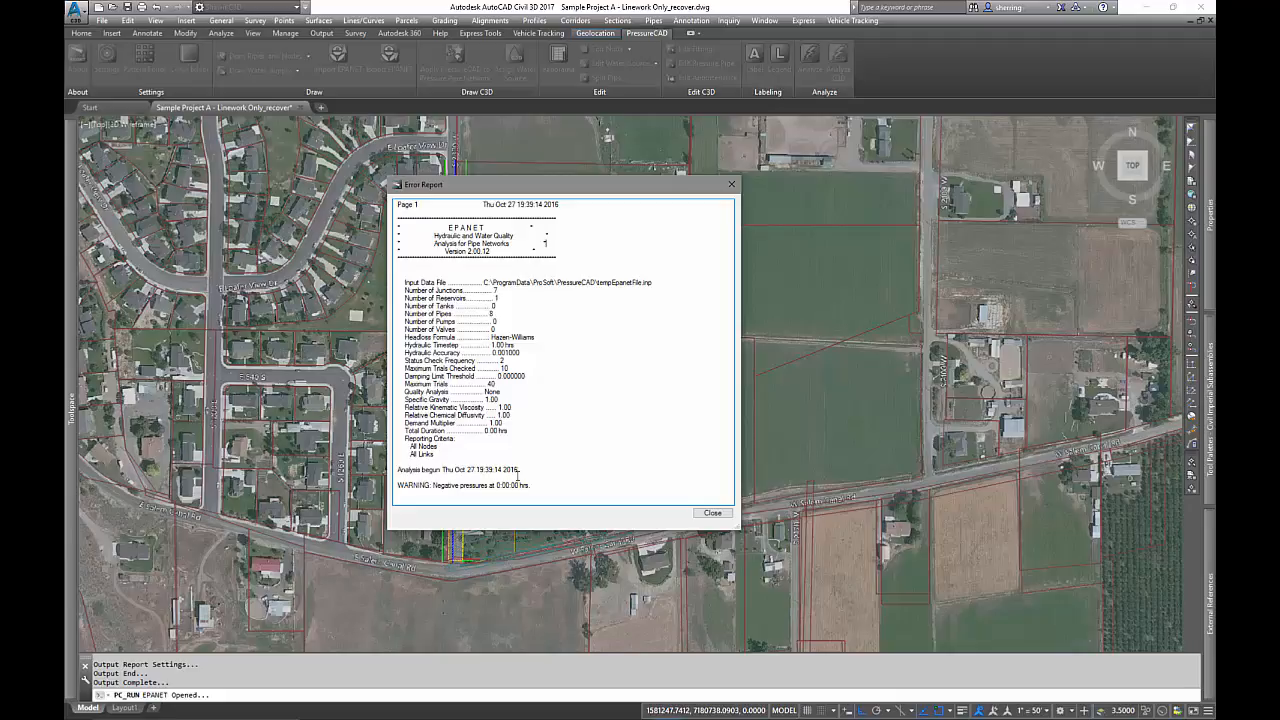
pyautogui.click(710, 515)
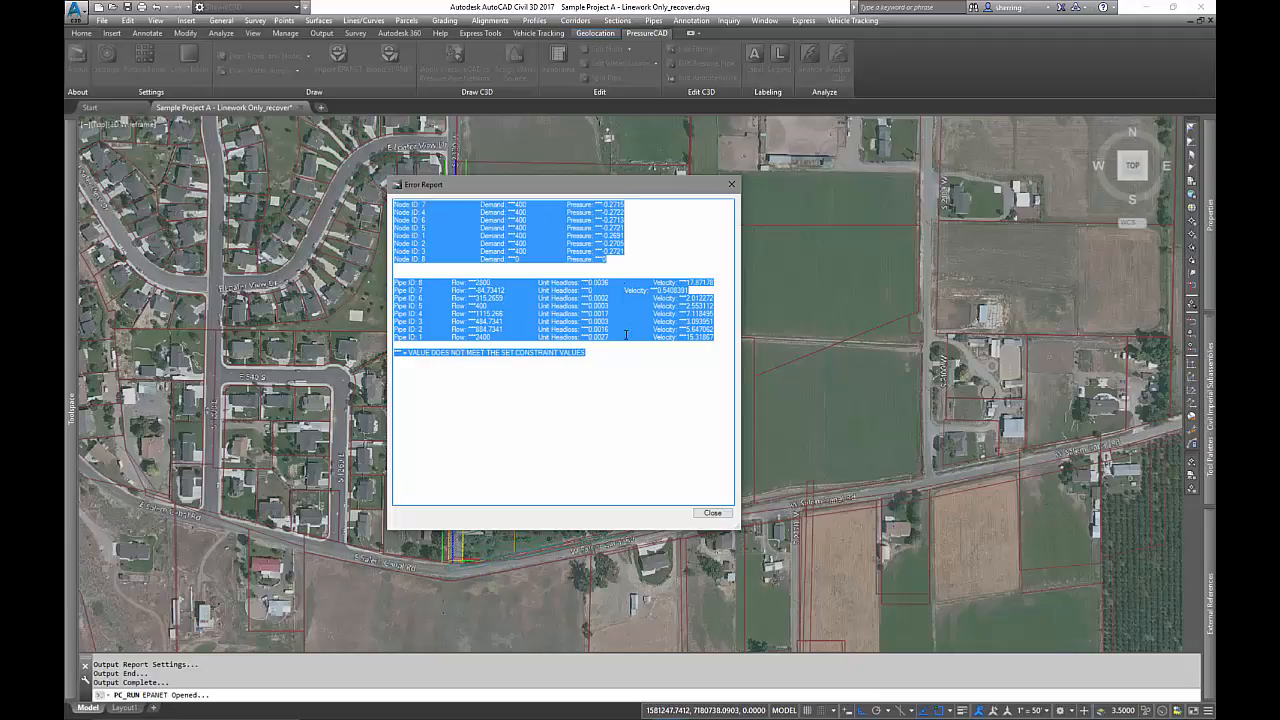
pyautogui.click(711, 513)
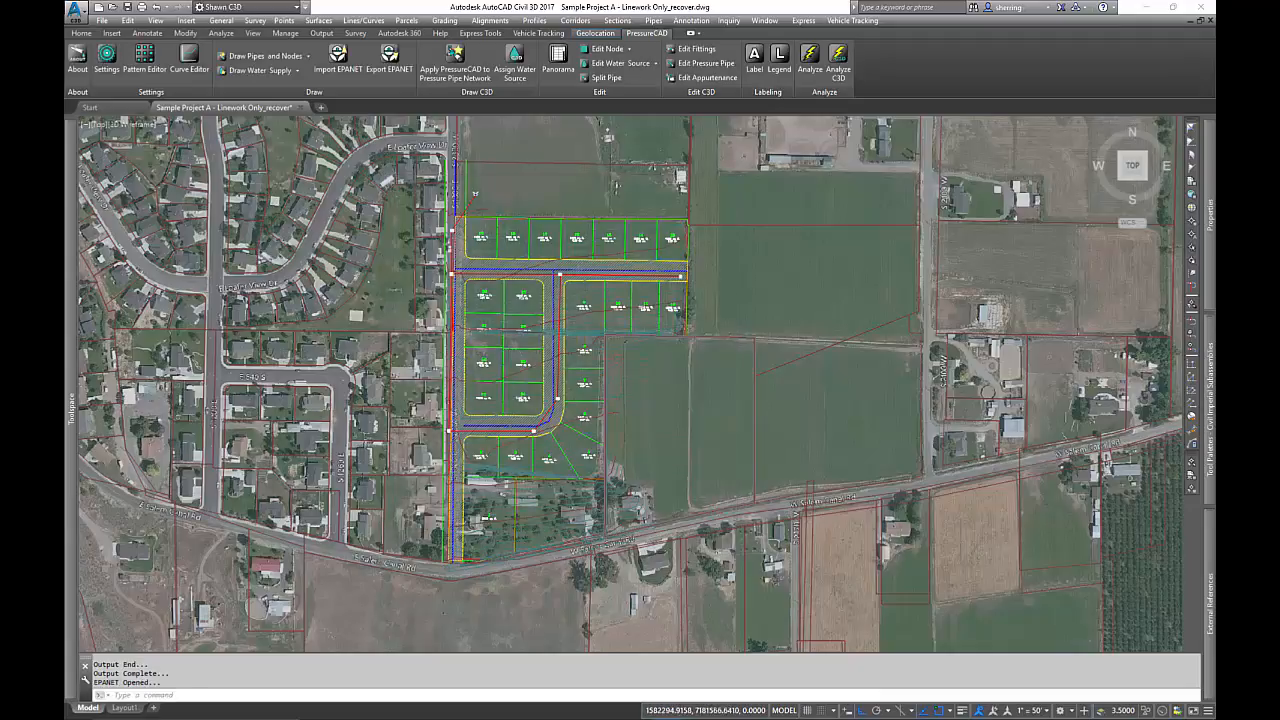
# - Open the Panorama, examine the nodes' demand and pressure results, and close it
pyautogui.scroll(2, 580, 269)
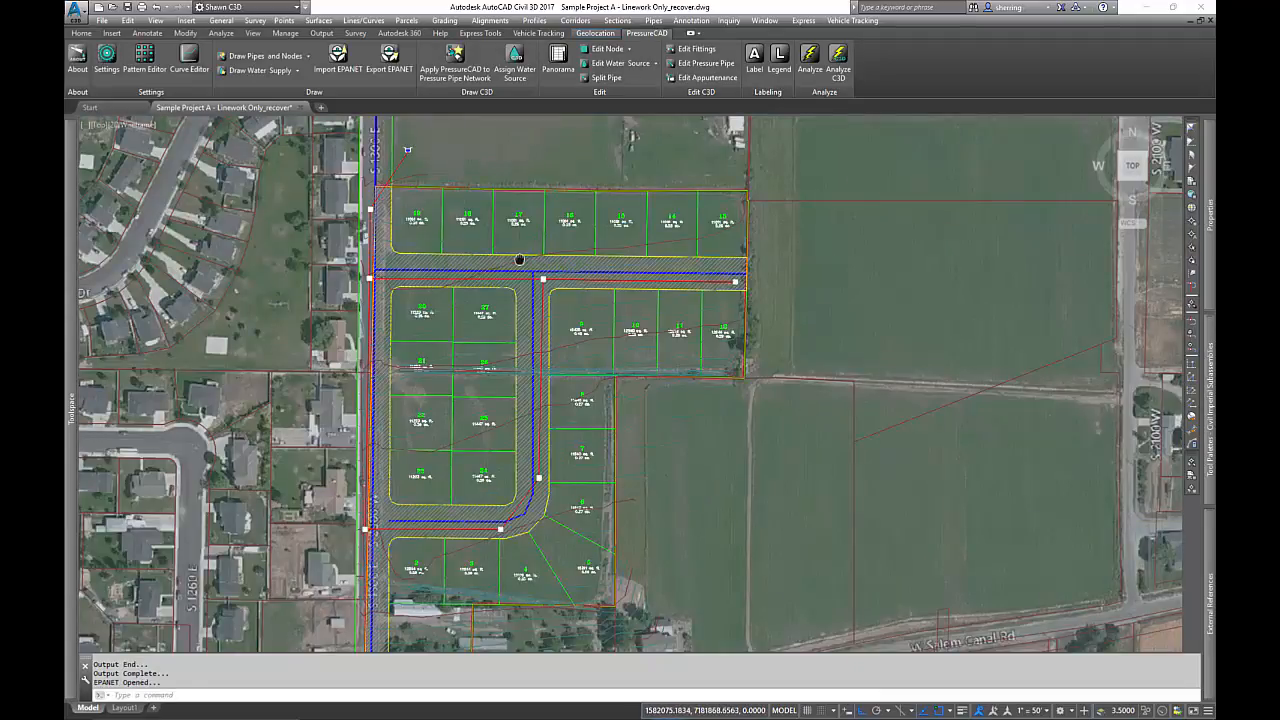
pyautogui.moveTo(520, 260); pyautogui.dragTo(570, 232, button='middle')
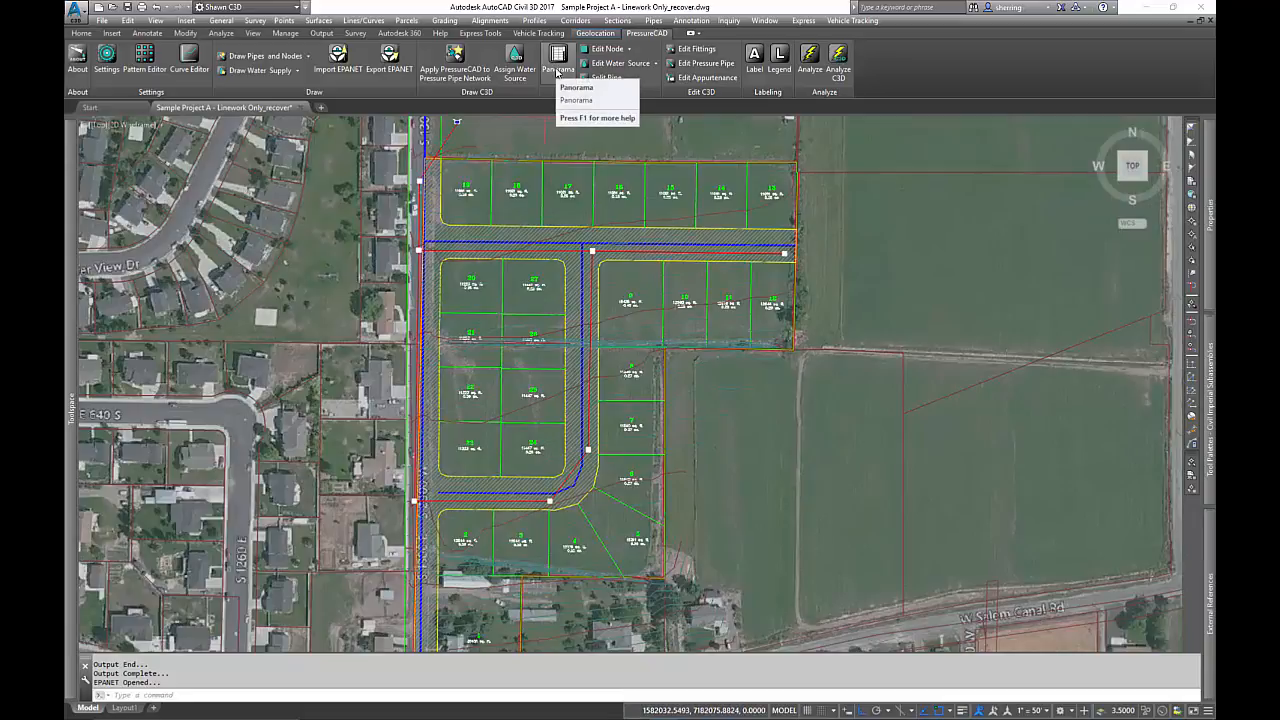
pyautogui.click(557, 70)
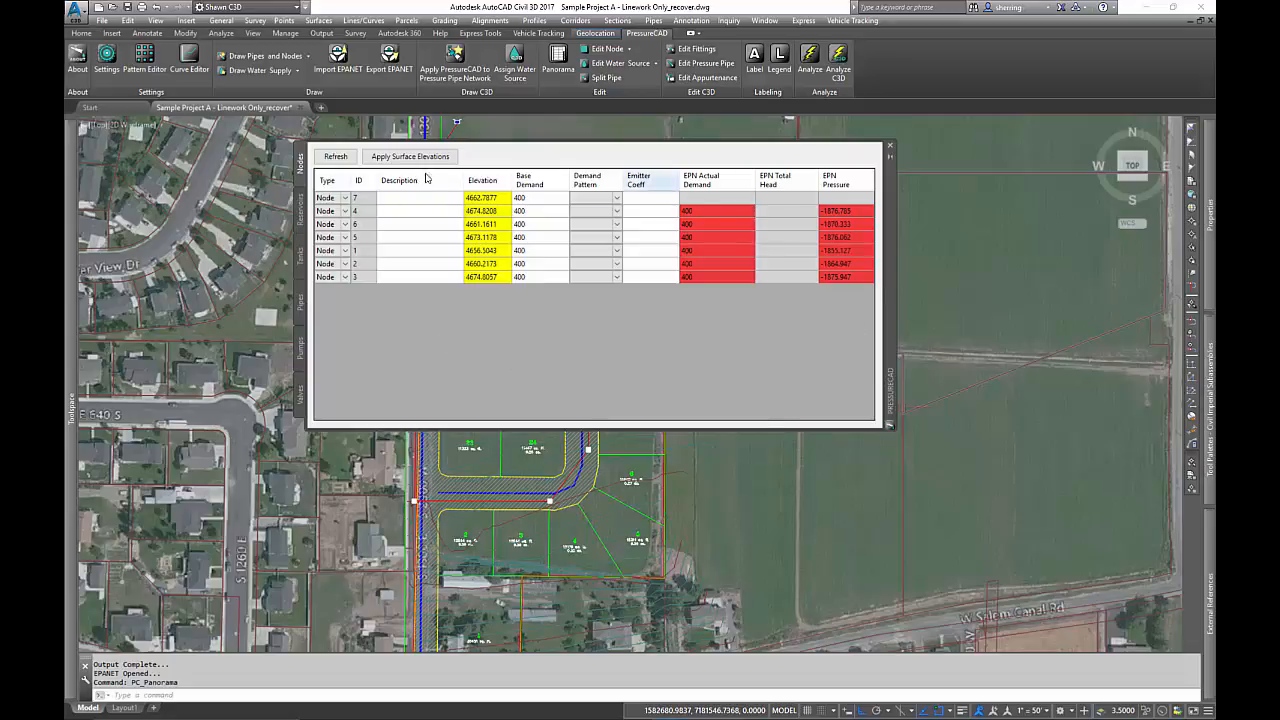
pyautogui.click(890, 149)
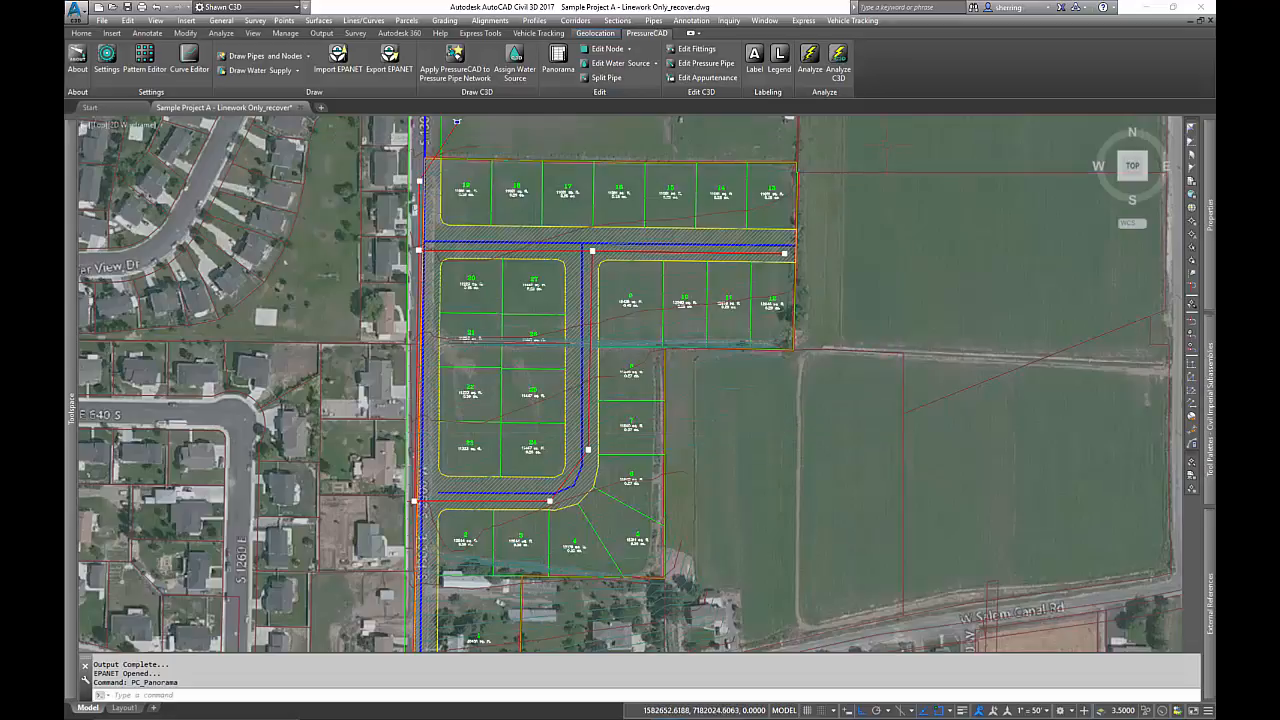
# - Compose a label for the Node/Hydrant/Outlet/Sprinkler object type with ID, Elevation and EPN Pressure
pyautogui.scroll(4, 576, 240)
pyautogui.moveTo(590, 240)
pyautogui.mouseDown(button='middle')
pyautogui.moveTo(598, 284)
pyautogui.moveTo(671, 425)
pyautogui.mouseUp(button='middle')
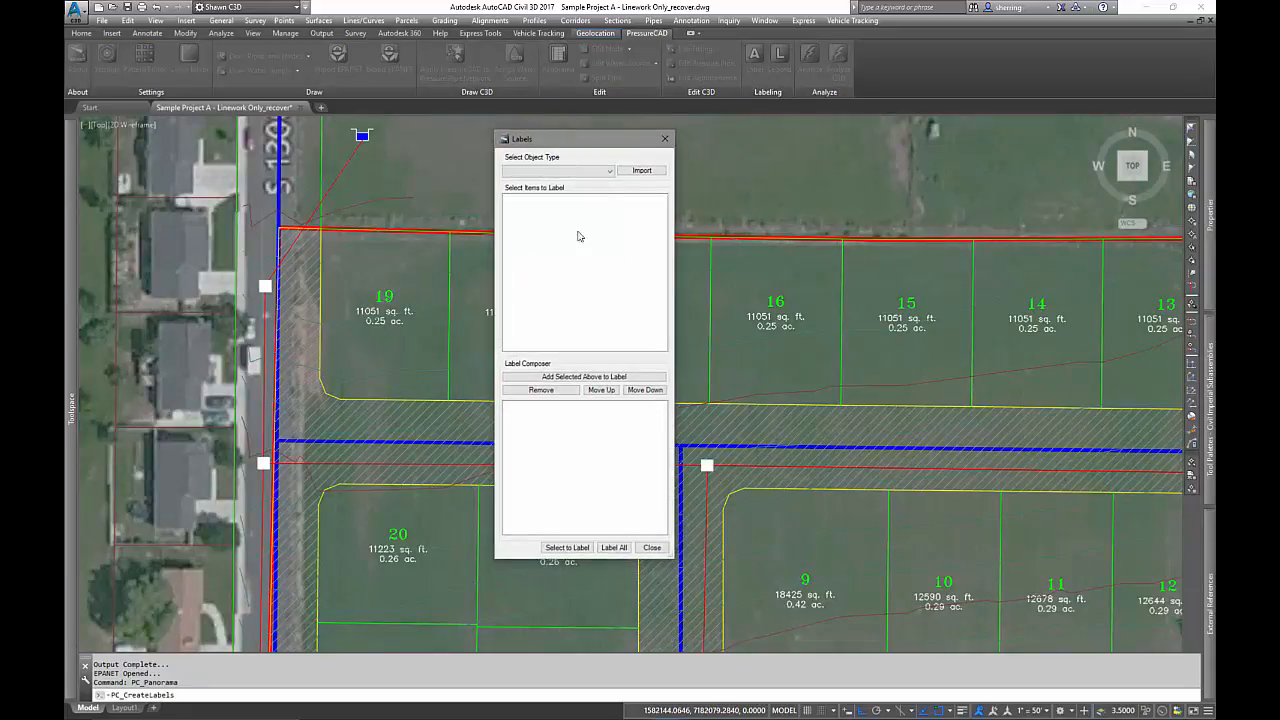
pyautogui.click(606, 174)
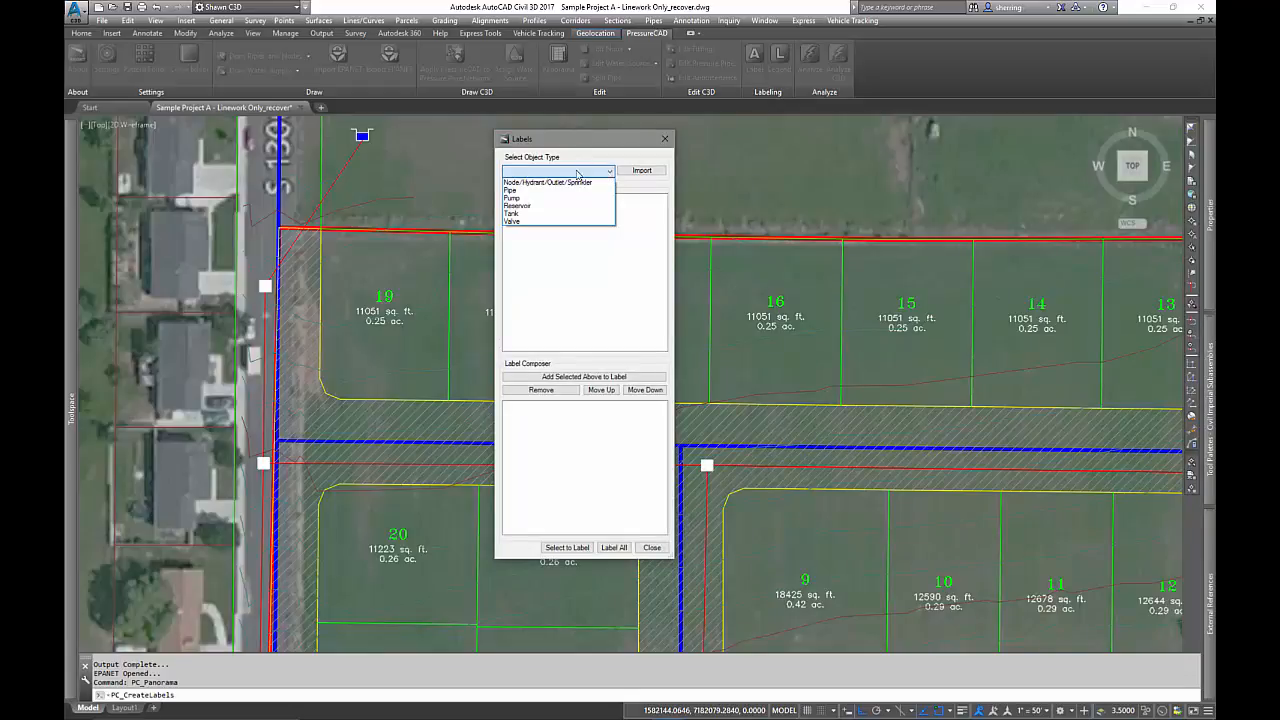
pyautogui.click(528, 182)
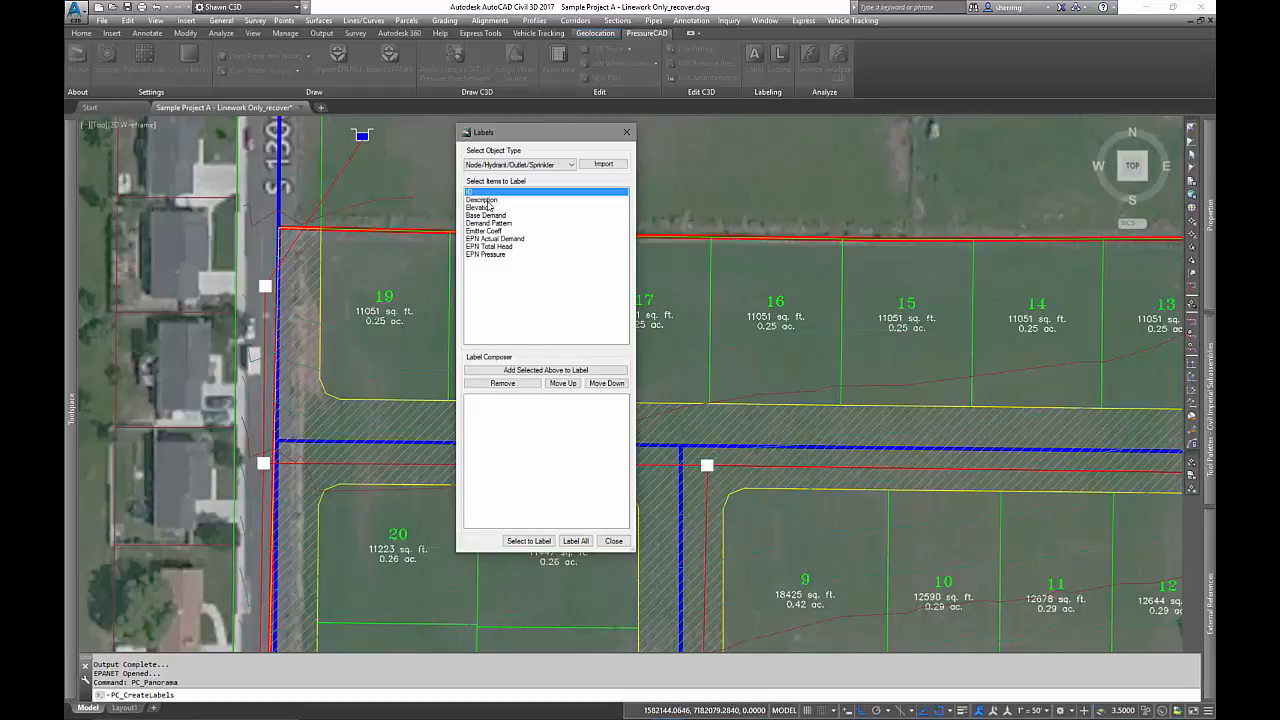
pyautogui.keyDown('ctrl'); pyautogui.click(490, 207); pyautogui.keyUp('ctrl')
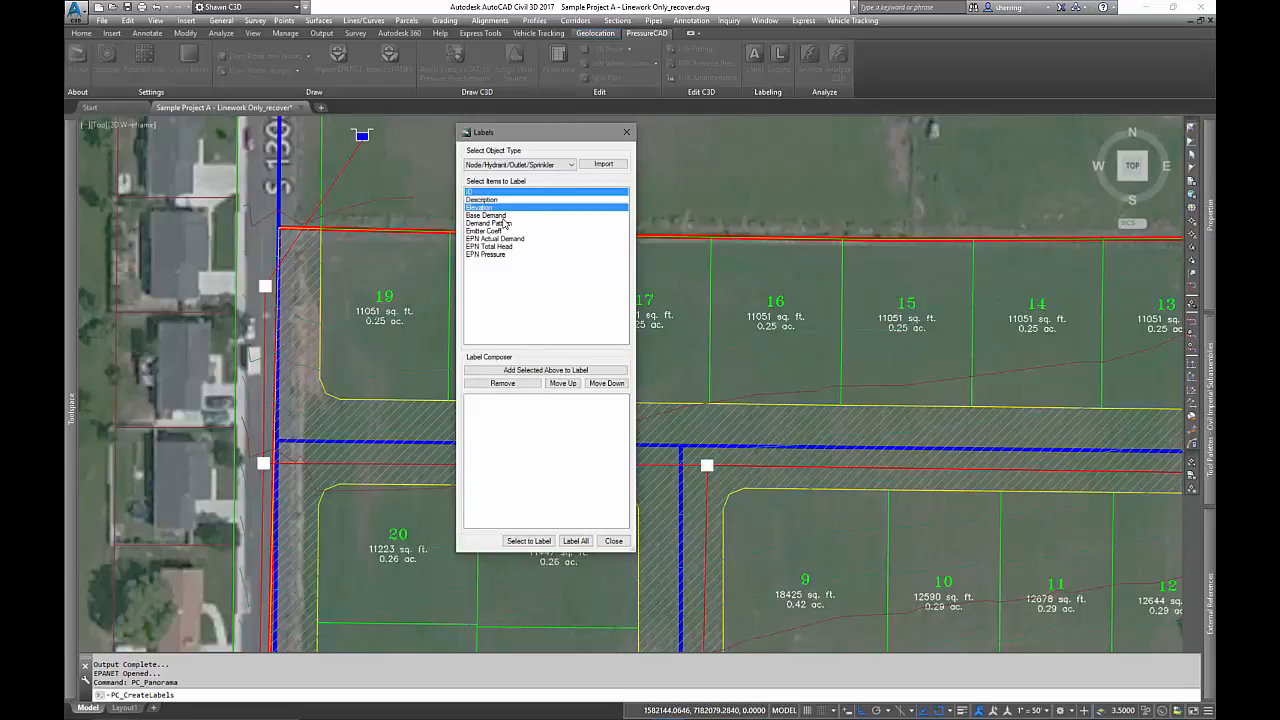
pyautogui.keyDown('ctrl'); pyautogui.click(497, 255); pyautogui.keyUp('ctrl')
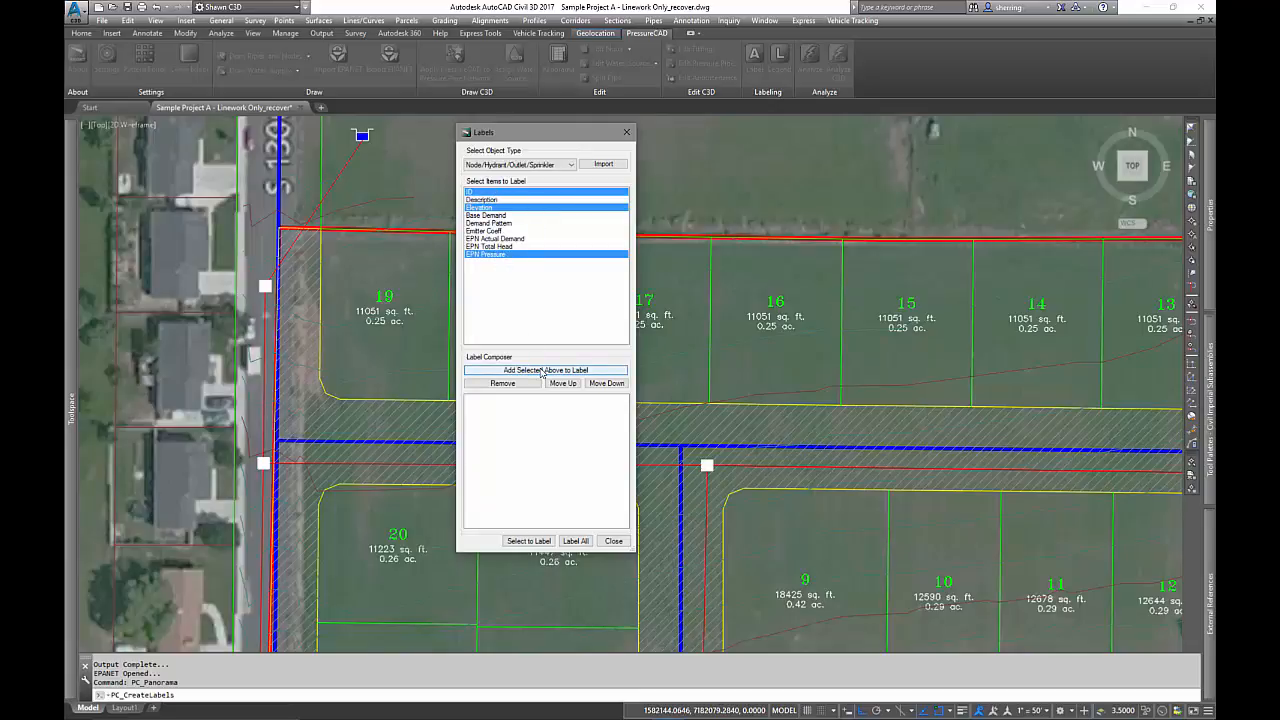
pyautogui.click(542, 370)
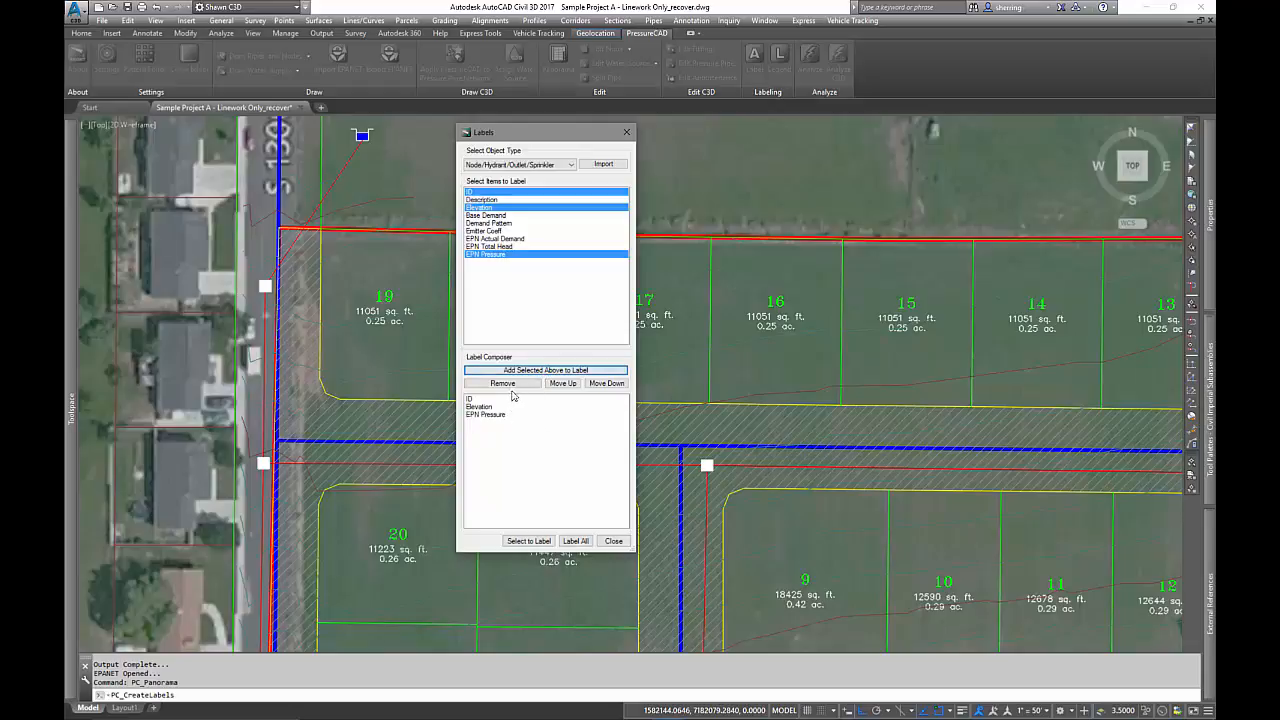
# - Move Elevation above ID in the node label composition and return it below ID
pyautogui.click(494, 407)
pyautogui.click(572, 386)
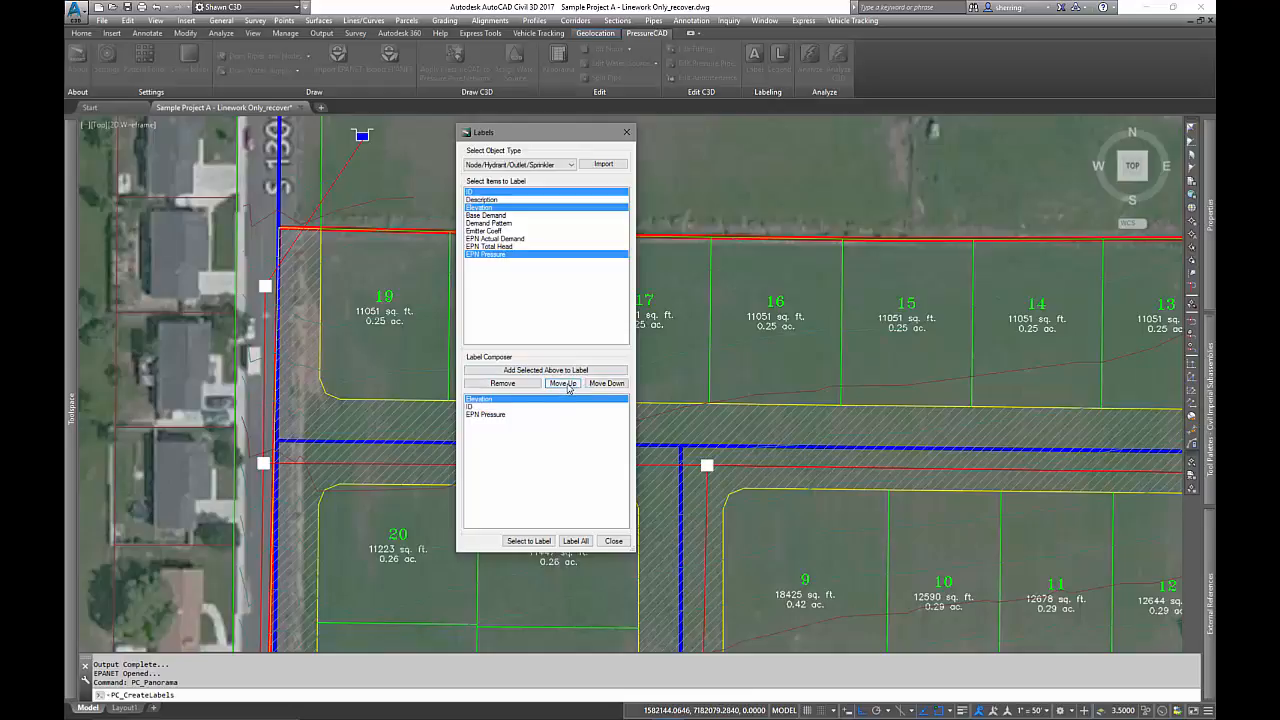
pyautogui.click(606, 384)
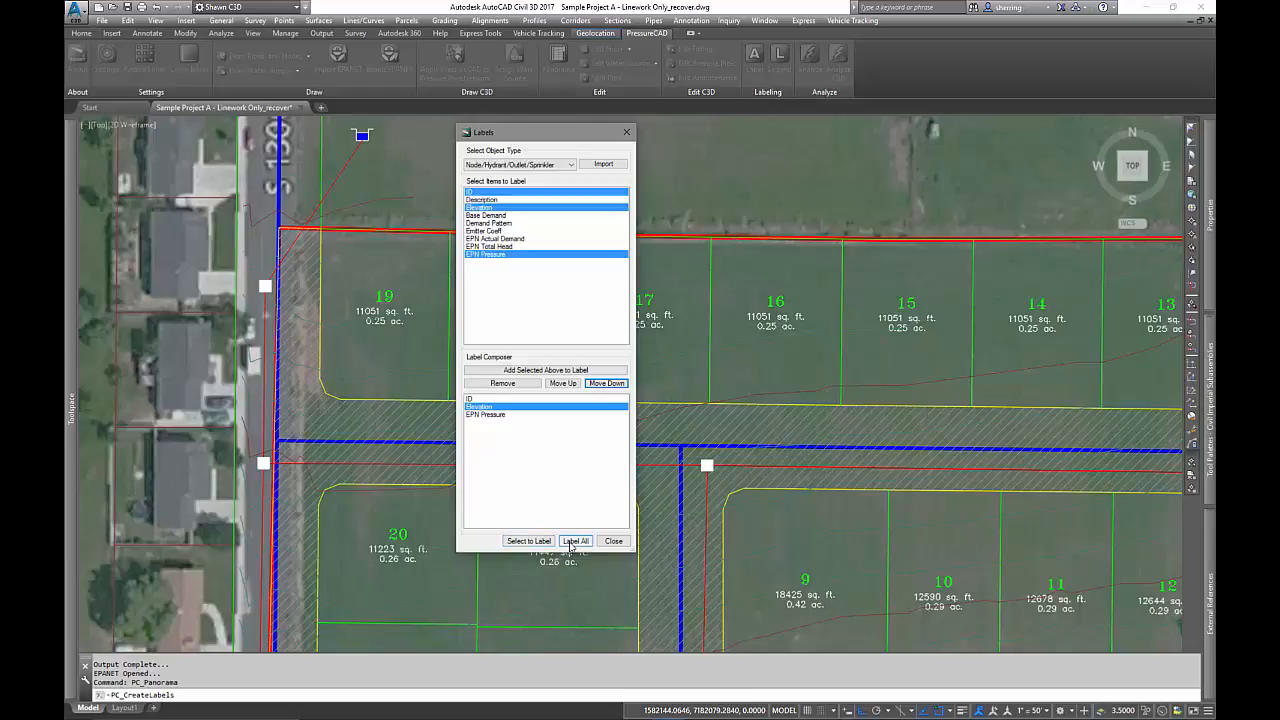
# - Label all nodes in the network with the composed node label
pyautogui.click(573, 541)
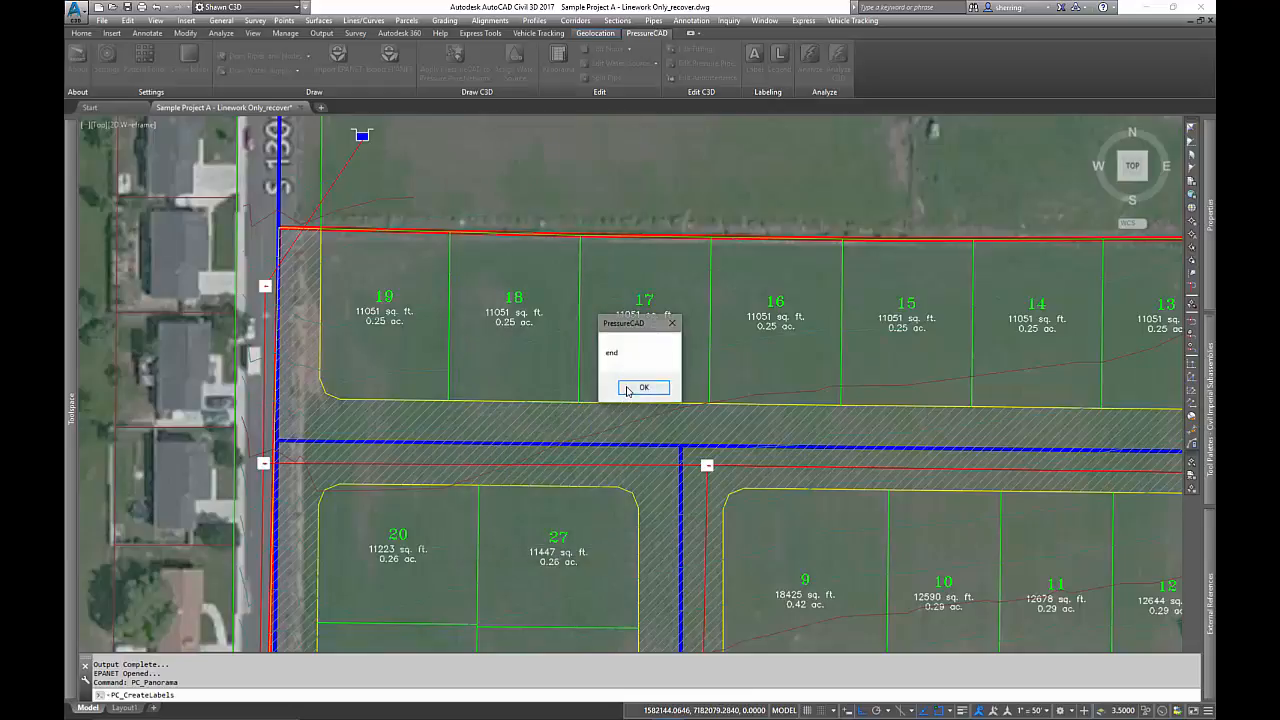
pyautogui.click(629, 389)
# - Select all node labels through one label's similar objects, set their text height to 10, and clear the selection
pyautogui.scroll(10, 706, 465)
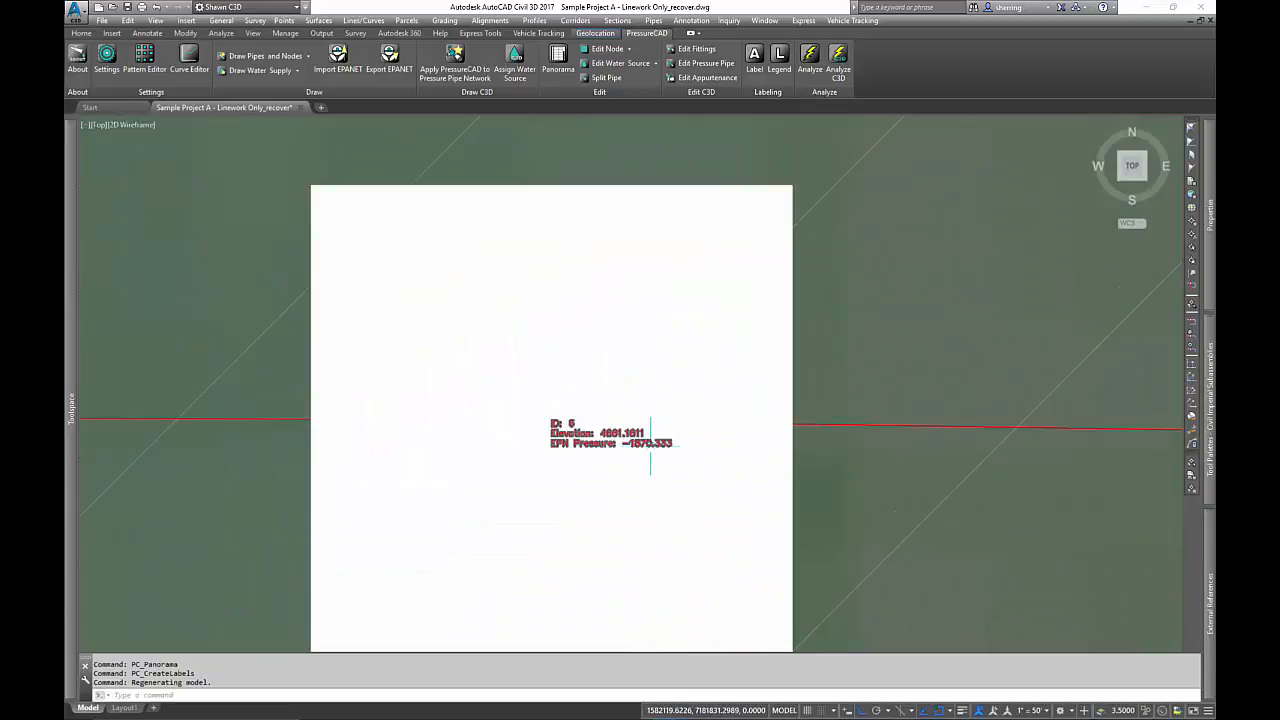
pyautogui.click(645, 444)
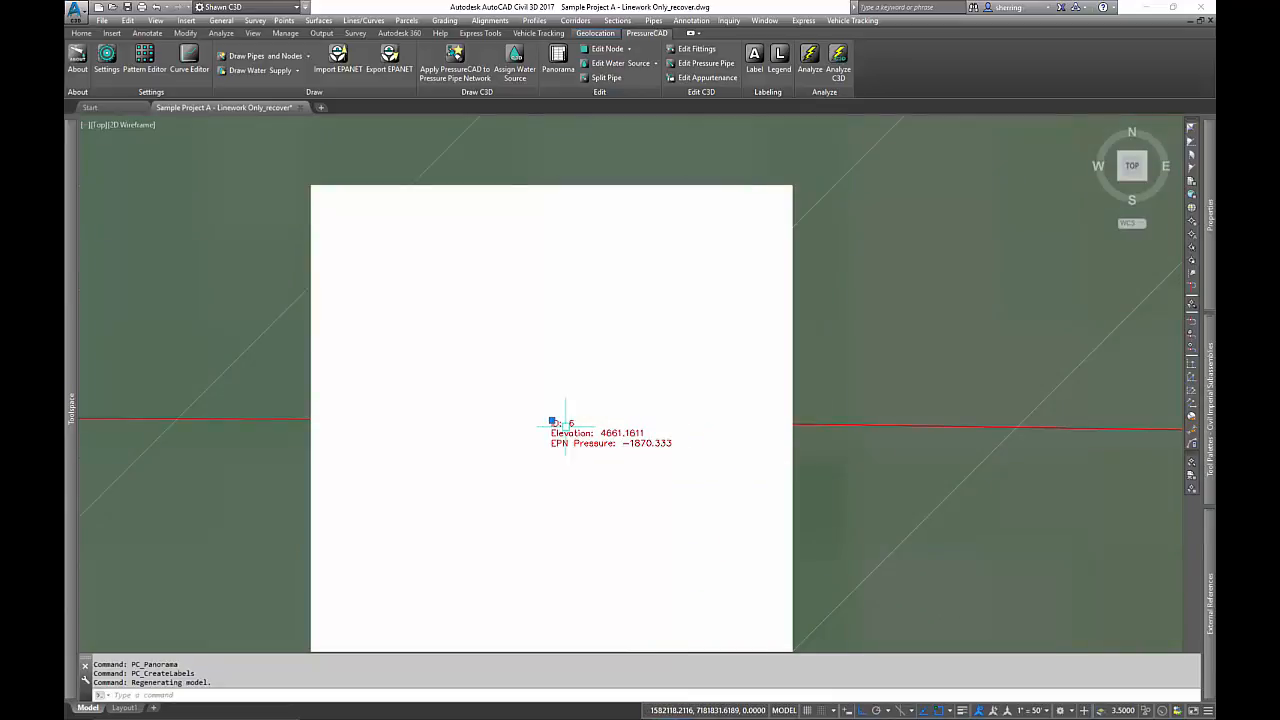
pyautogui.rightClick(602, 400)
pyautogui.click(660, 609)
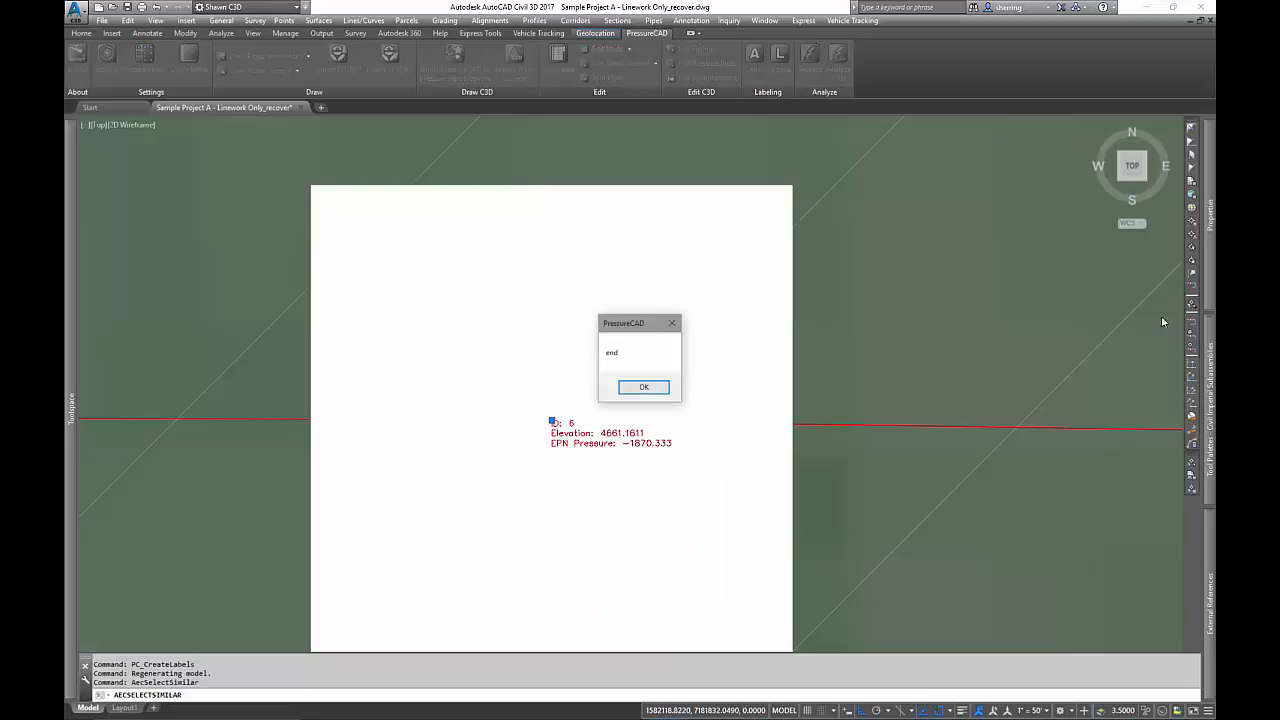
pyautogui.click(646, 387)
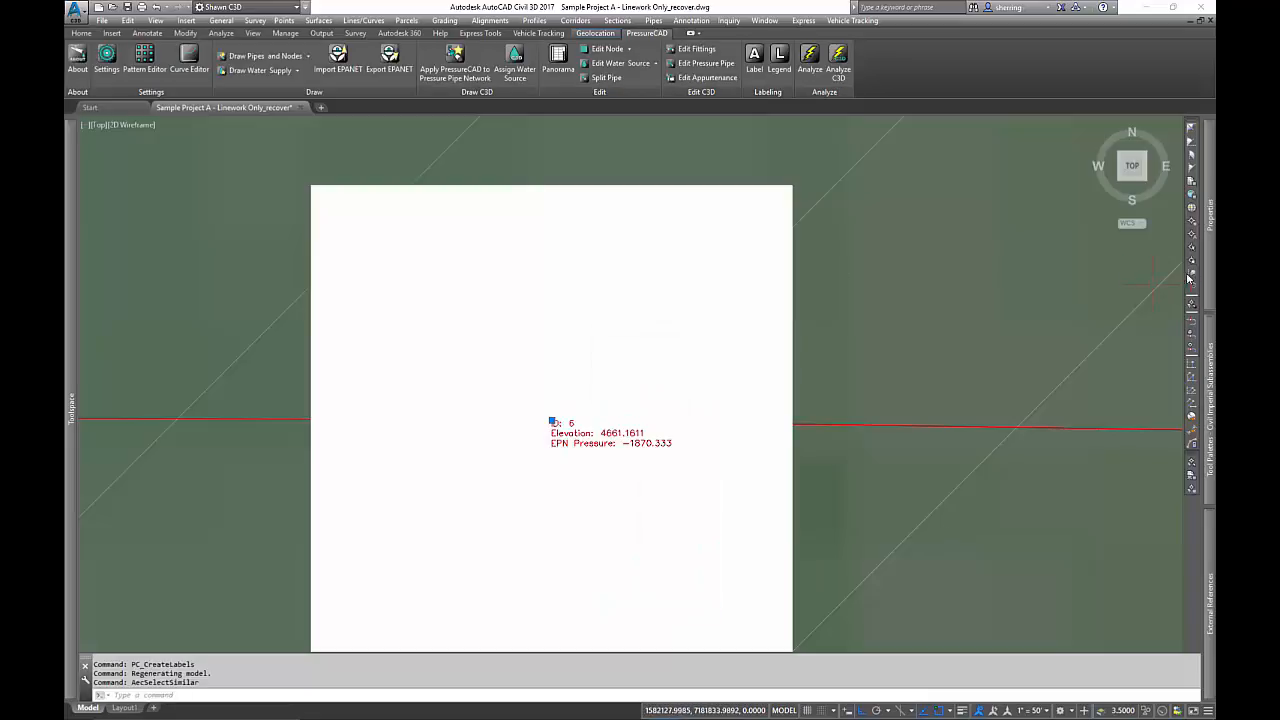
pyautogui.moveTo(1210, 276)
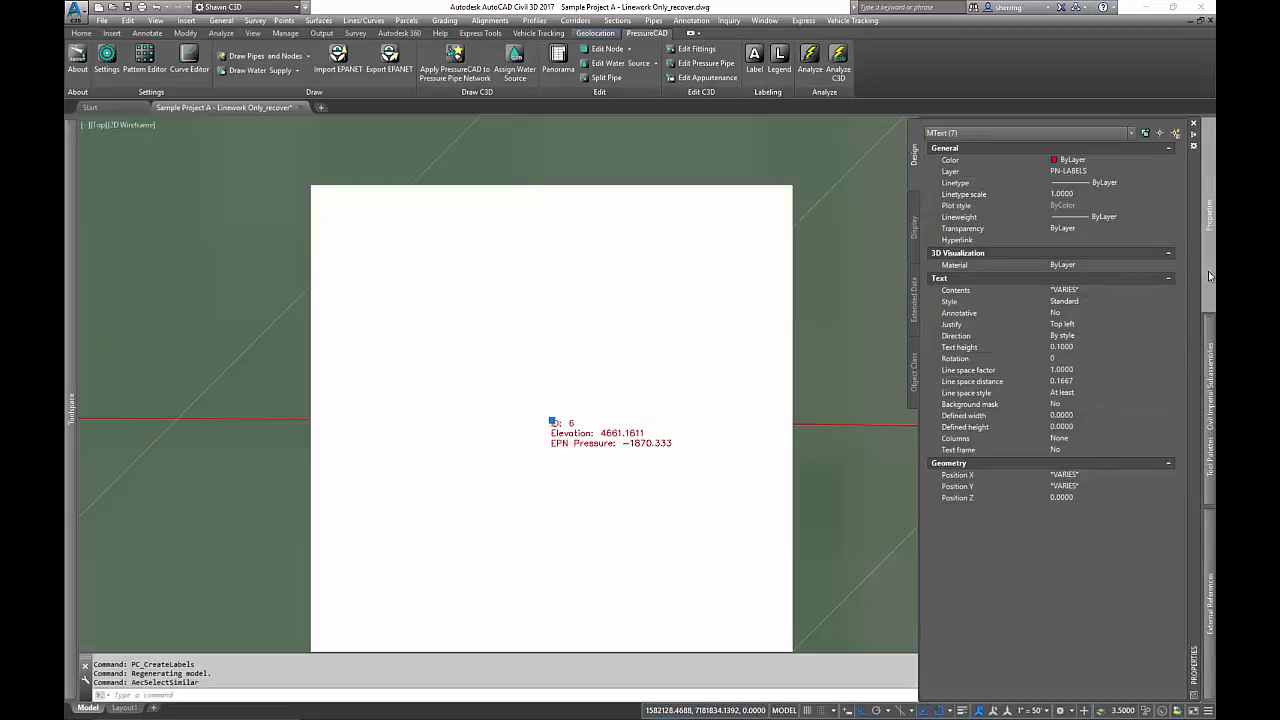
pyautogui.click(1075, 346)
pyautogui.write('10')
pyautogui.press('Return')
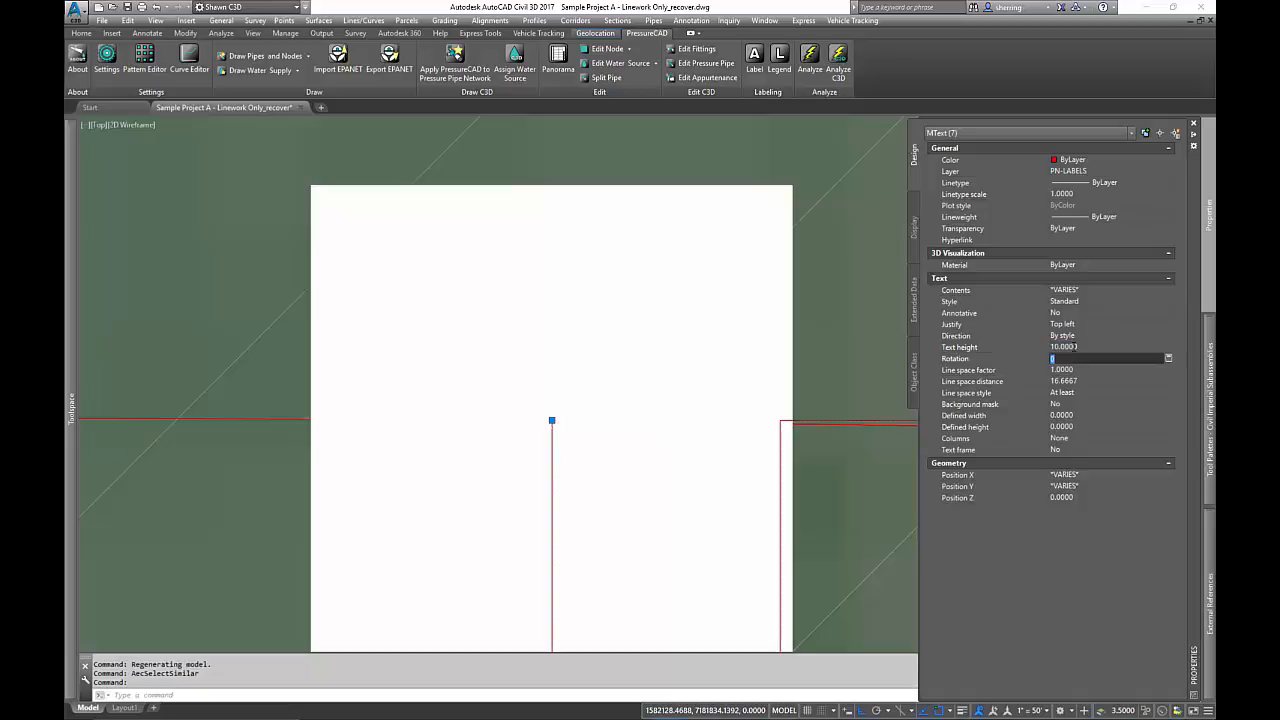
pyautogui.scroll(-8, 603, 320)
pyautogui.scroll(-6, 620, 316)
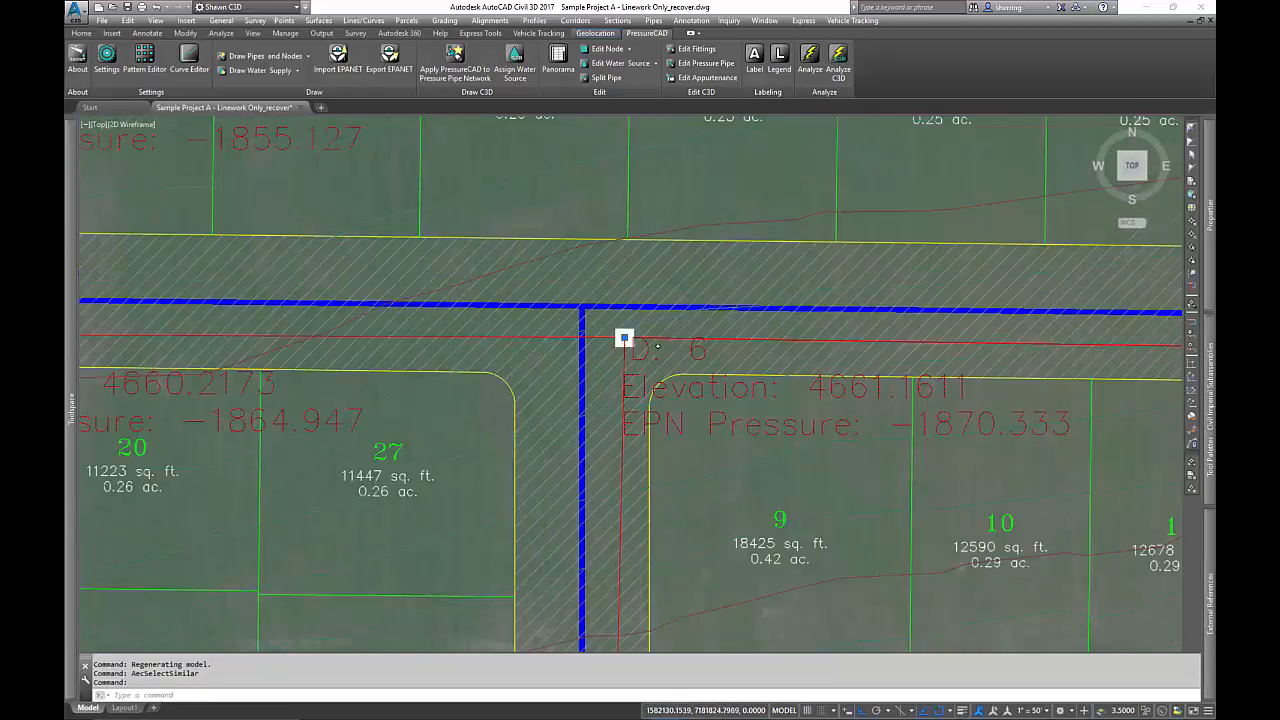
pyautogui.moveTo(739, 392); pyautogui.dragTo(630, 386, button='middle')
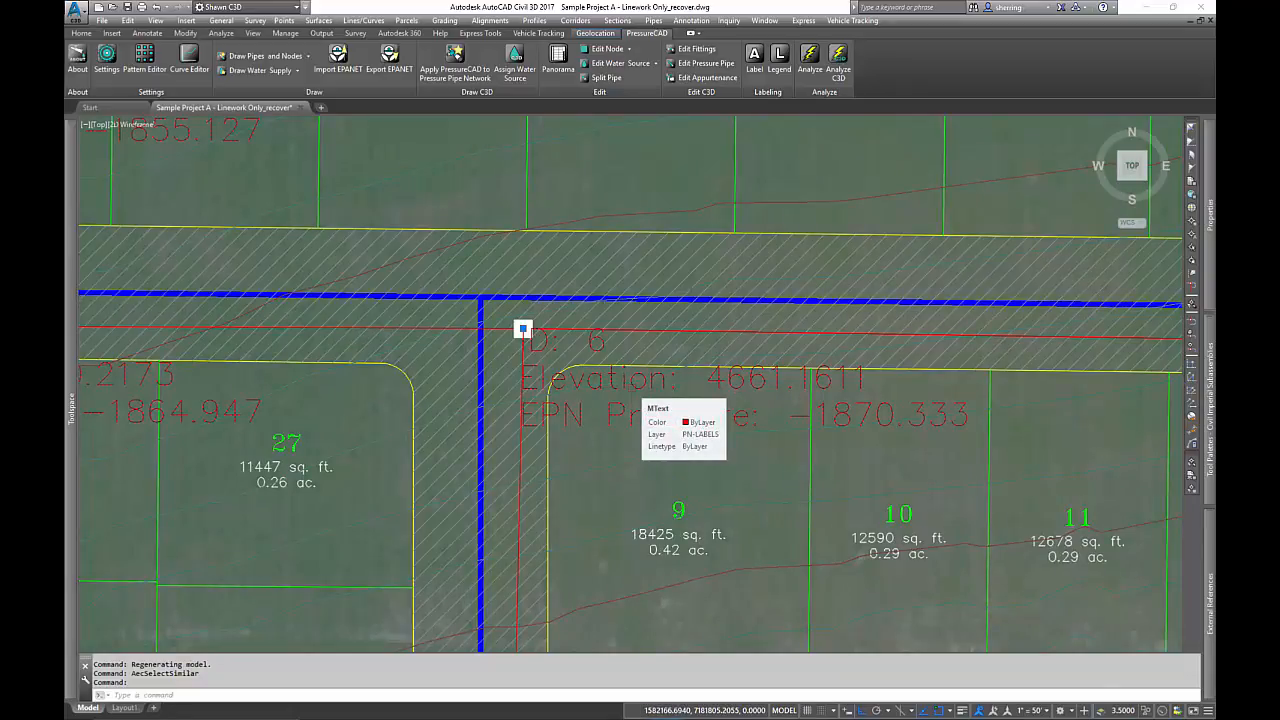
pyautogui.scroll(-3, 605, 370)
pyautogui.scroll(3, 775, 360)
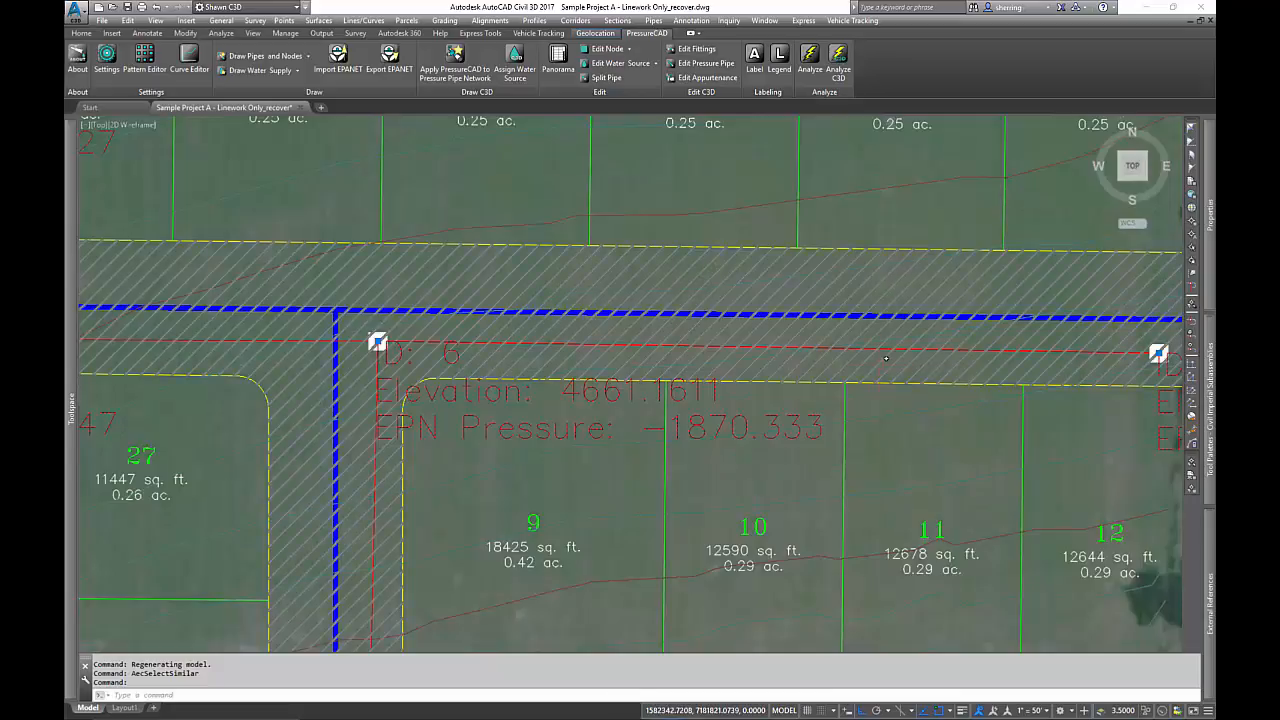
pyautogui.press('Escape')
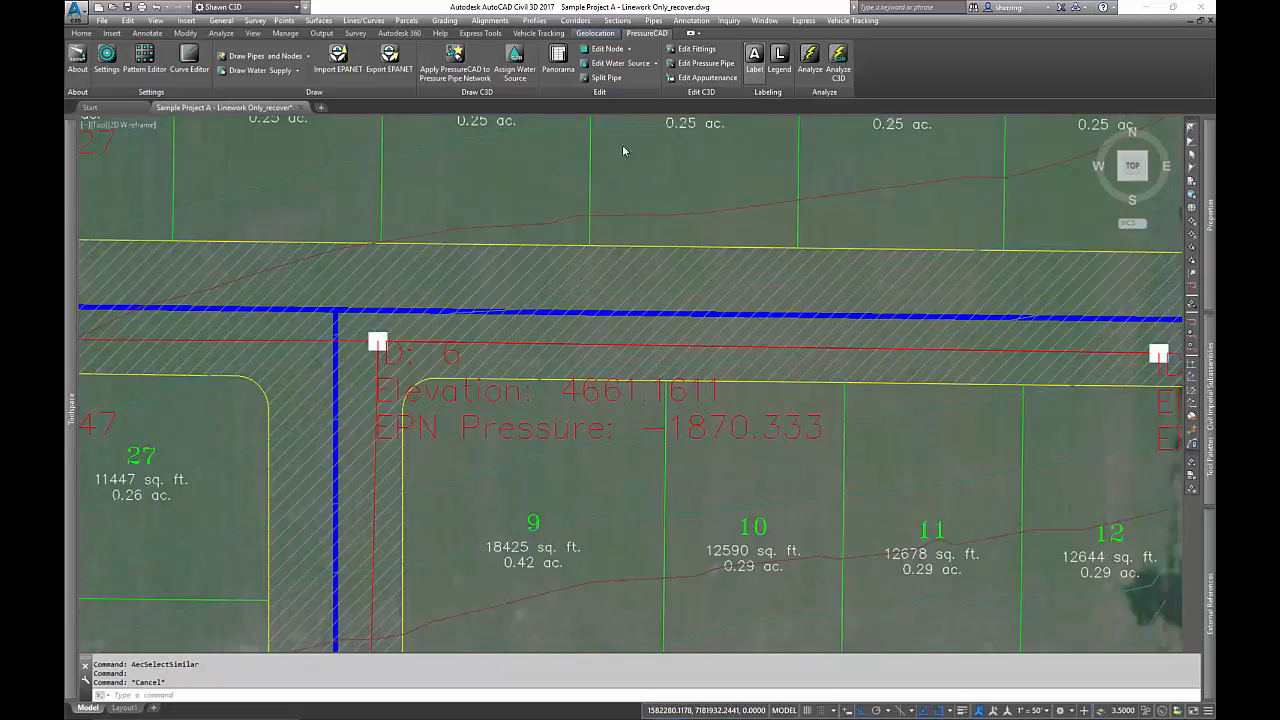
# - Compose a label for the Pipe object type with ID, Length, Diameter, EPN Flow and EPN Velocity
pyautogui.click(570, 164)
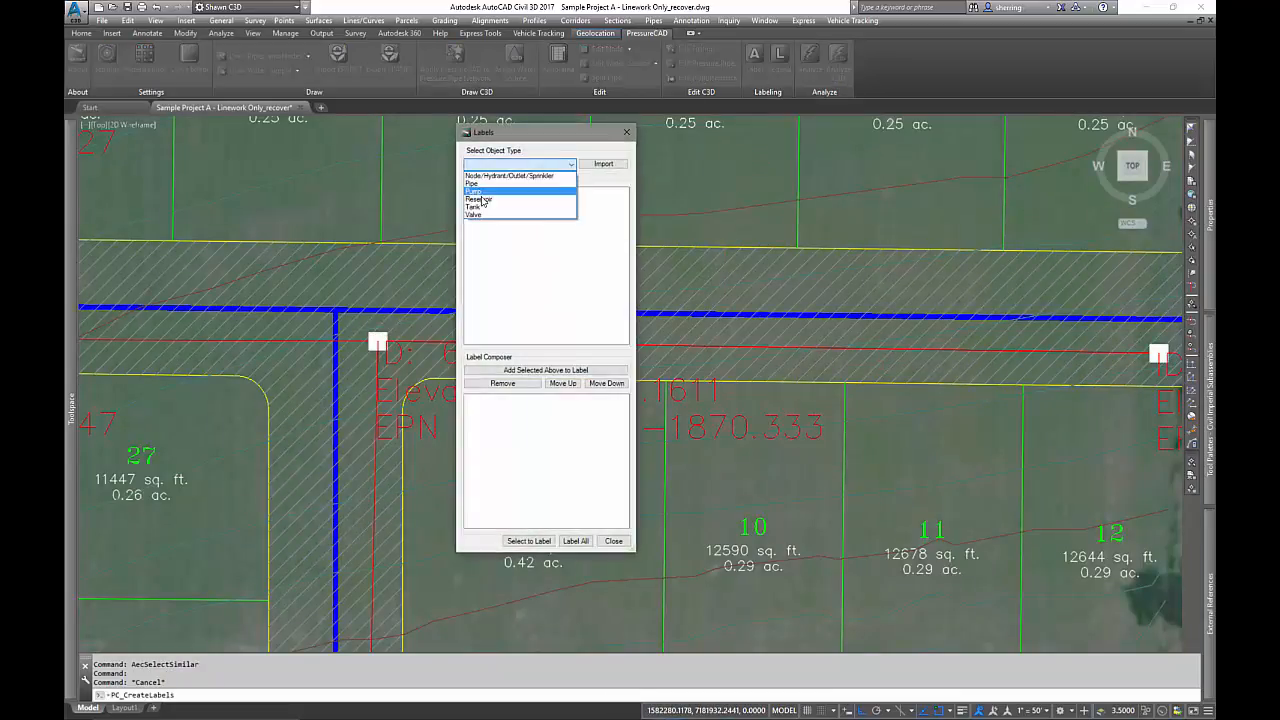
pyautogui.click(474, 183)
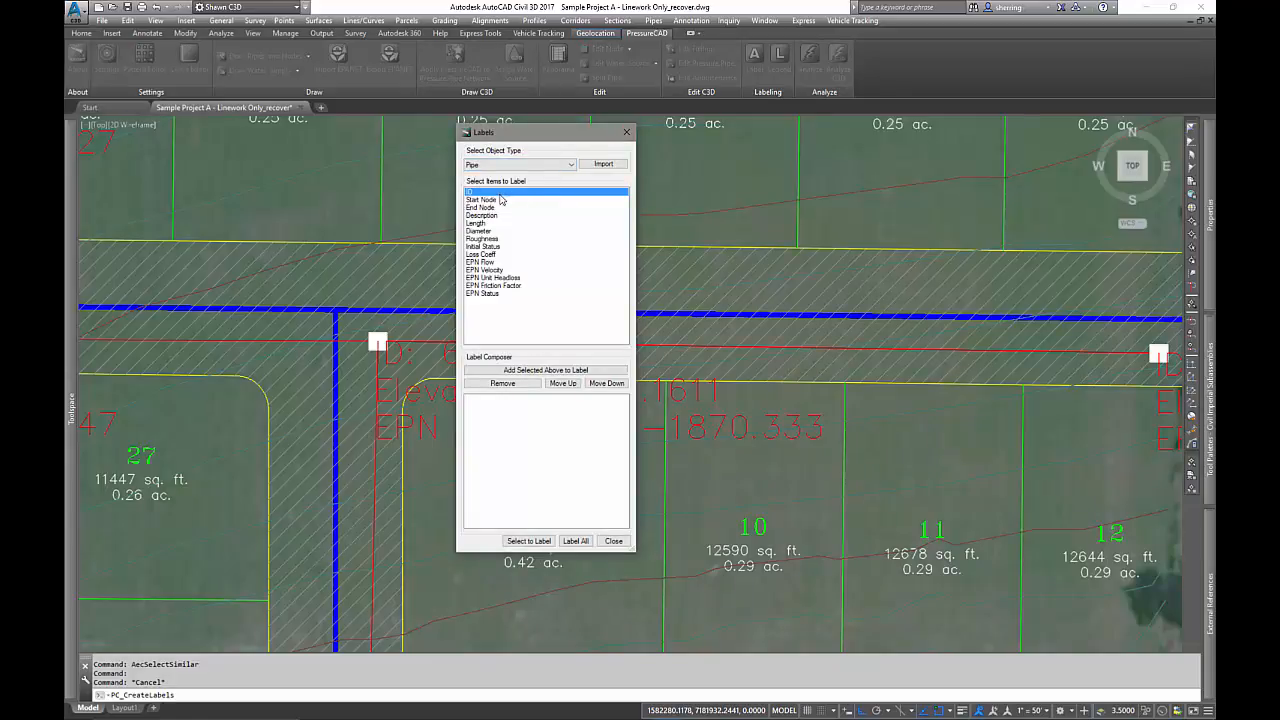
pyautogui.click(492, 223)
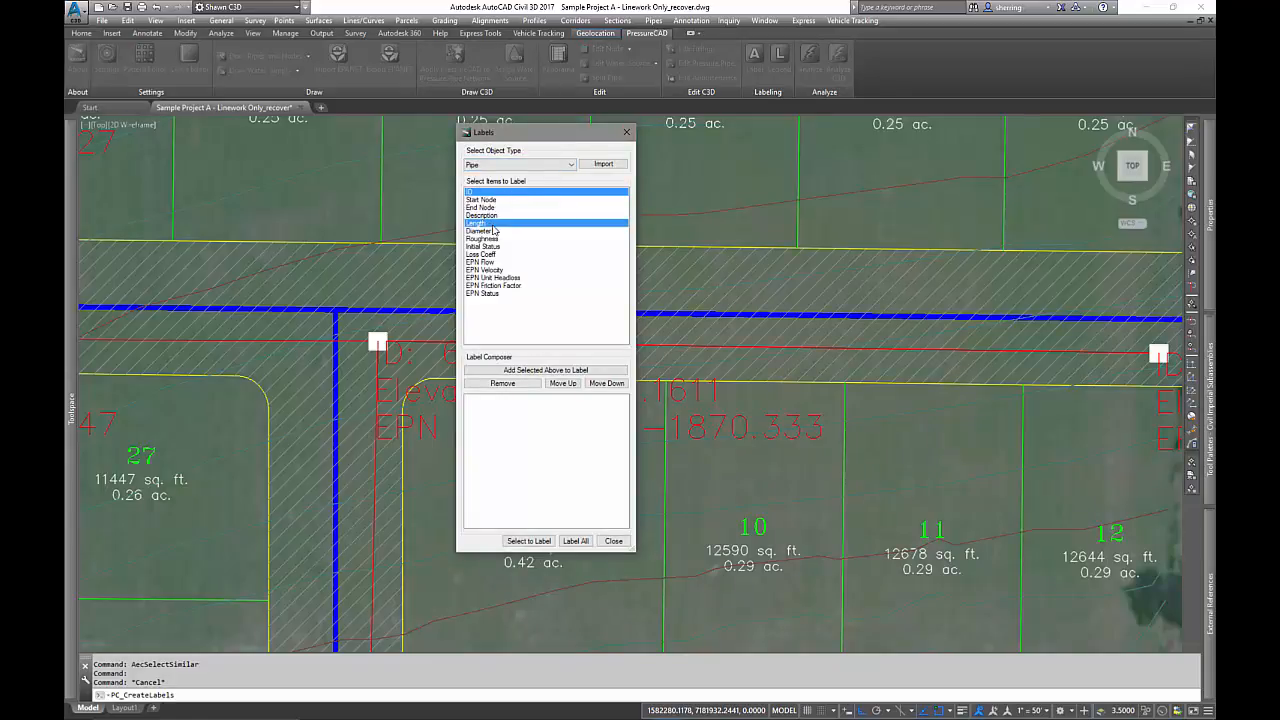
pyautogui.click(496, 231)
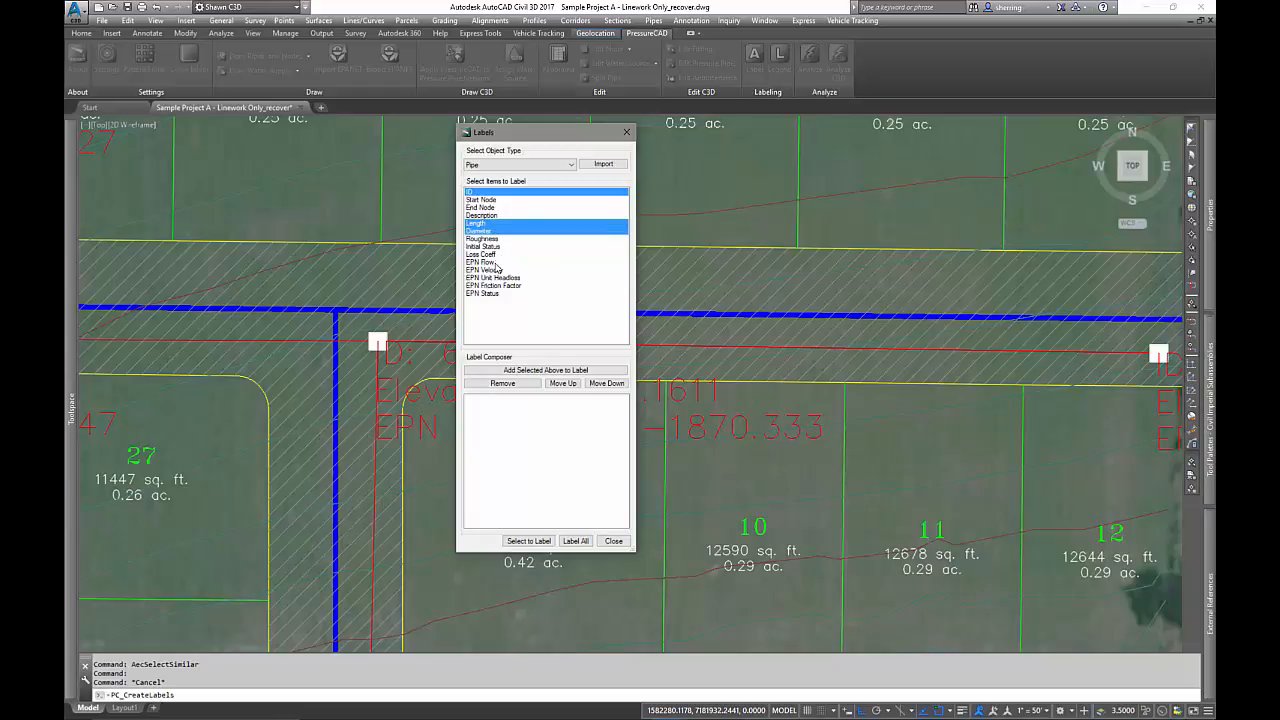
pyautogui.click(498, 262)
pyautogui.click(498, 270)
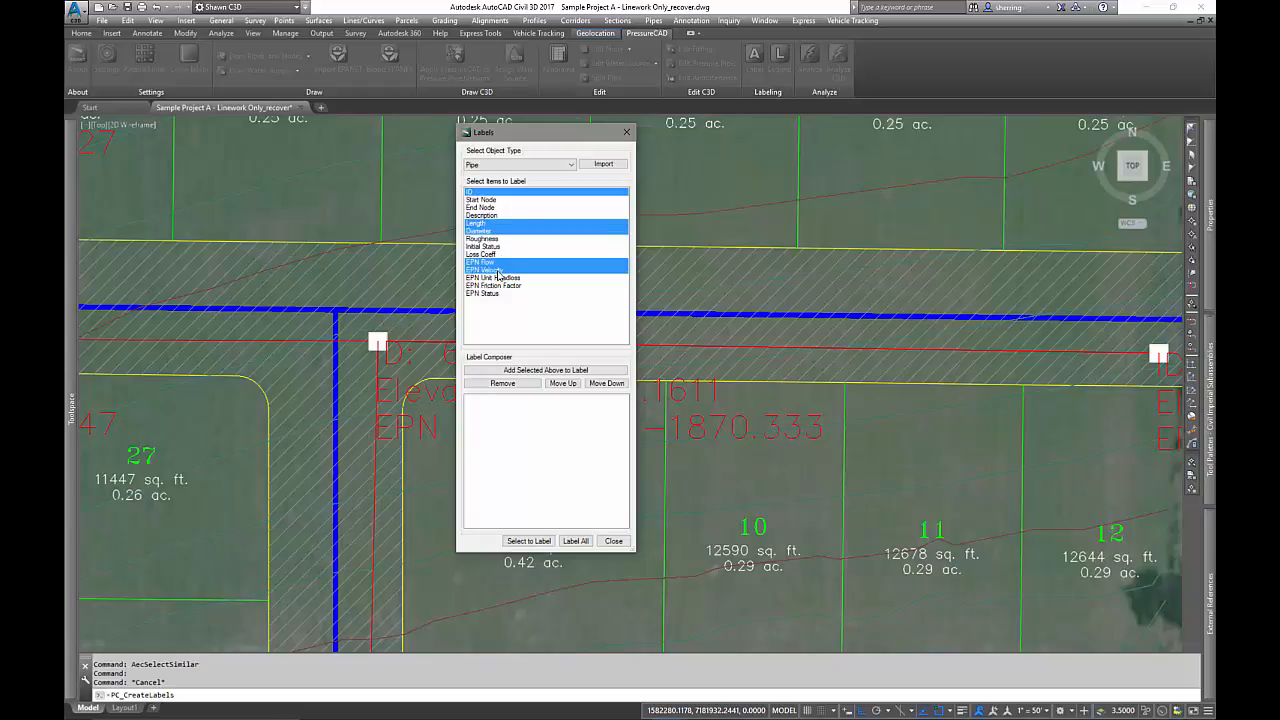
pyautogui.click(520, 372)
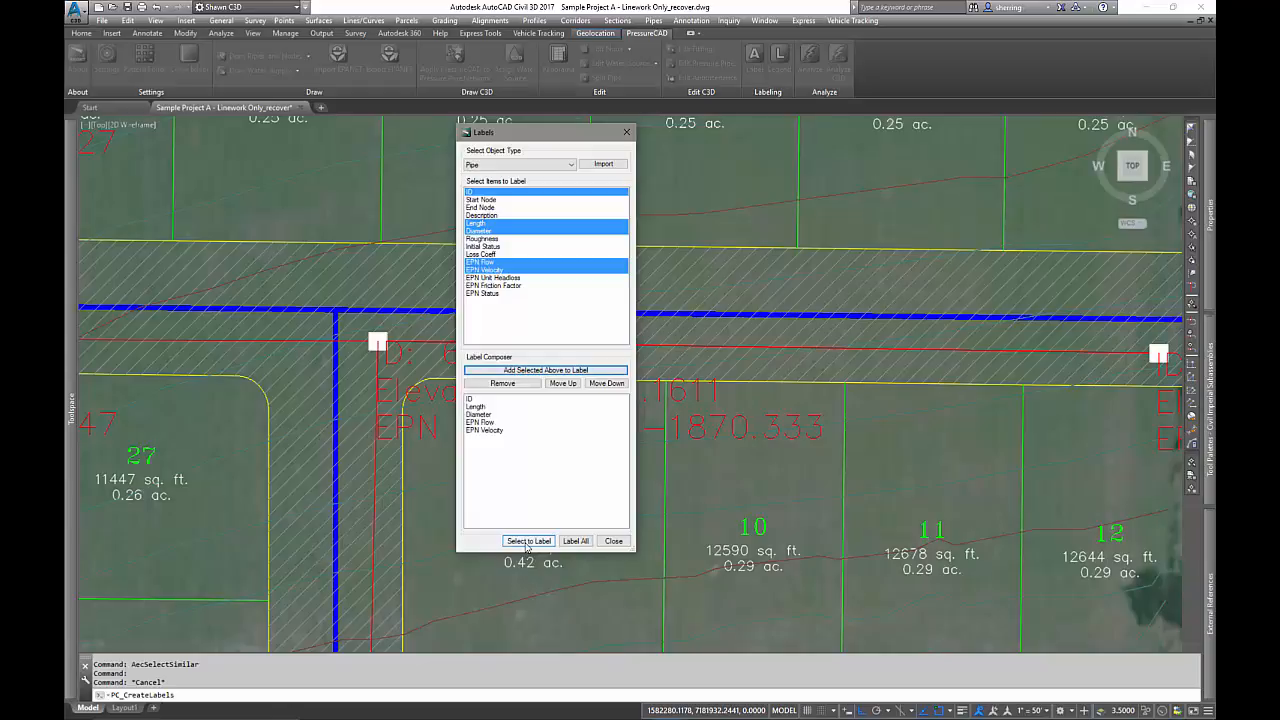
# - Label all pipes with the composed pipe label and check the label on the pipe above lots 9 to 12
pyautogui.click(575, 540)
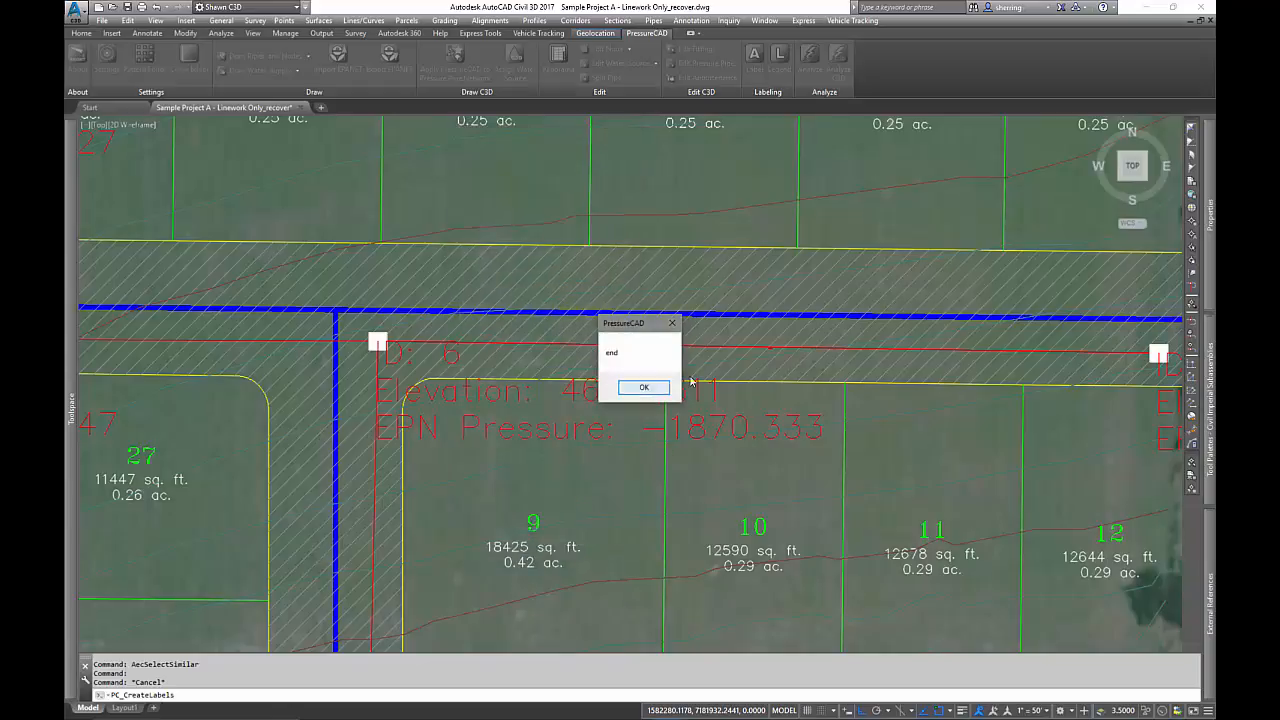
pyautogui.press('Return')
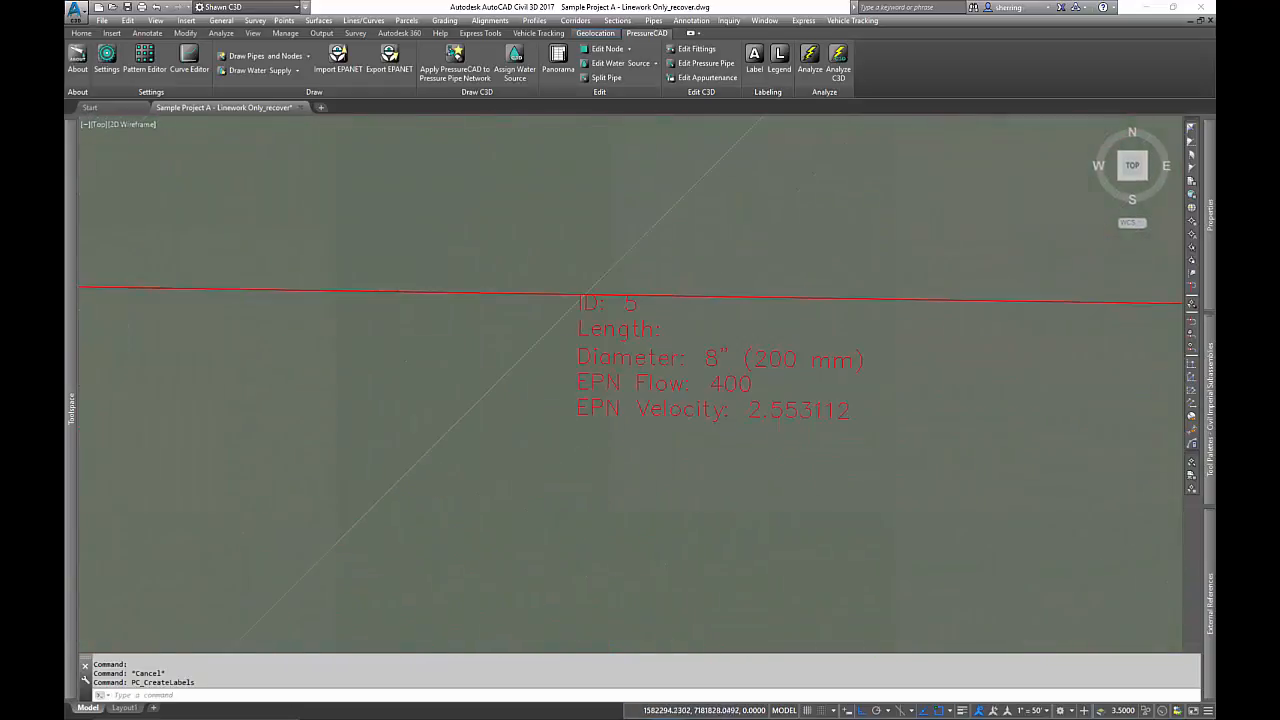
pyautogui.scroll(2, 915, 410)
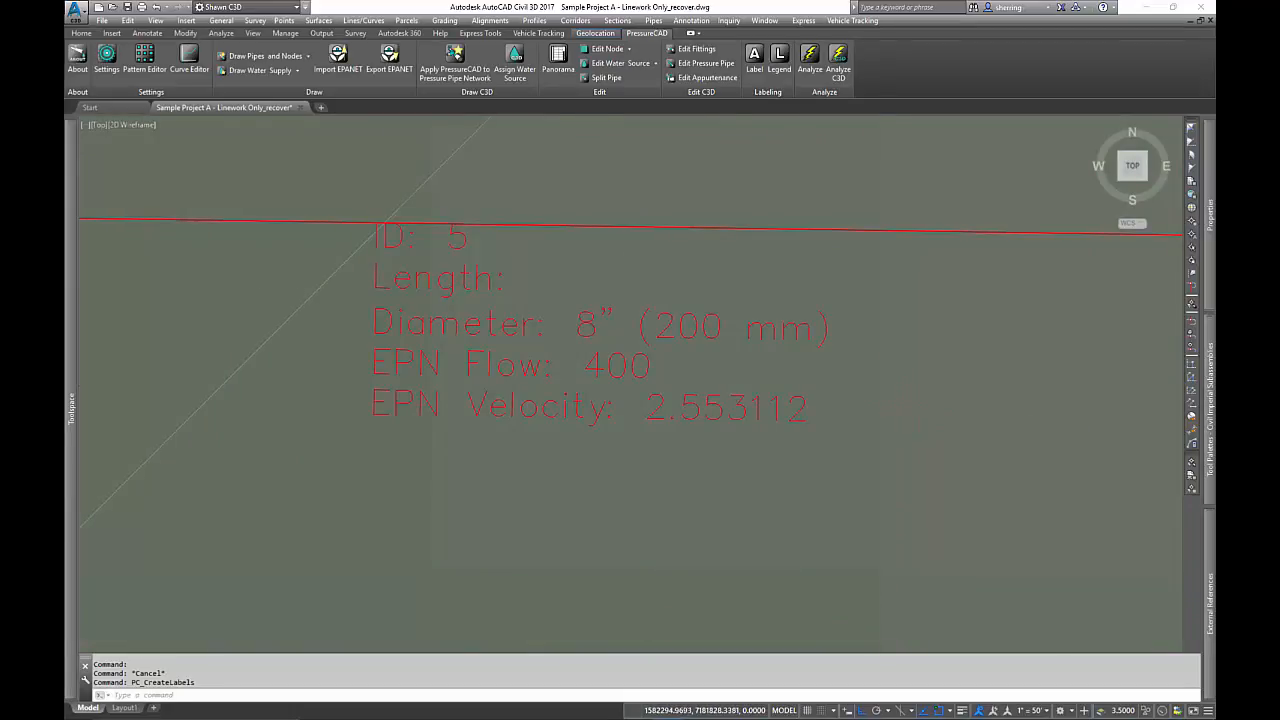
pyautogui.scroll(-7, 915, 410)
pyautogui.scroll(-10, 850, 385)
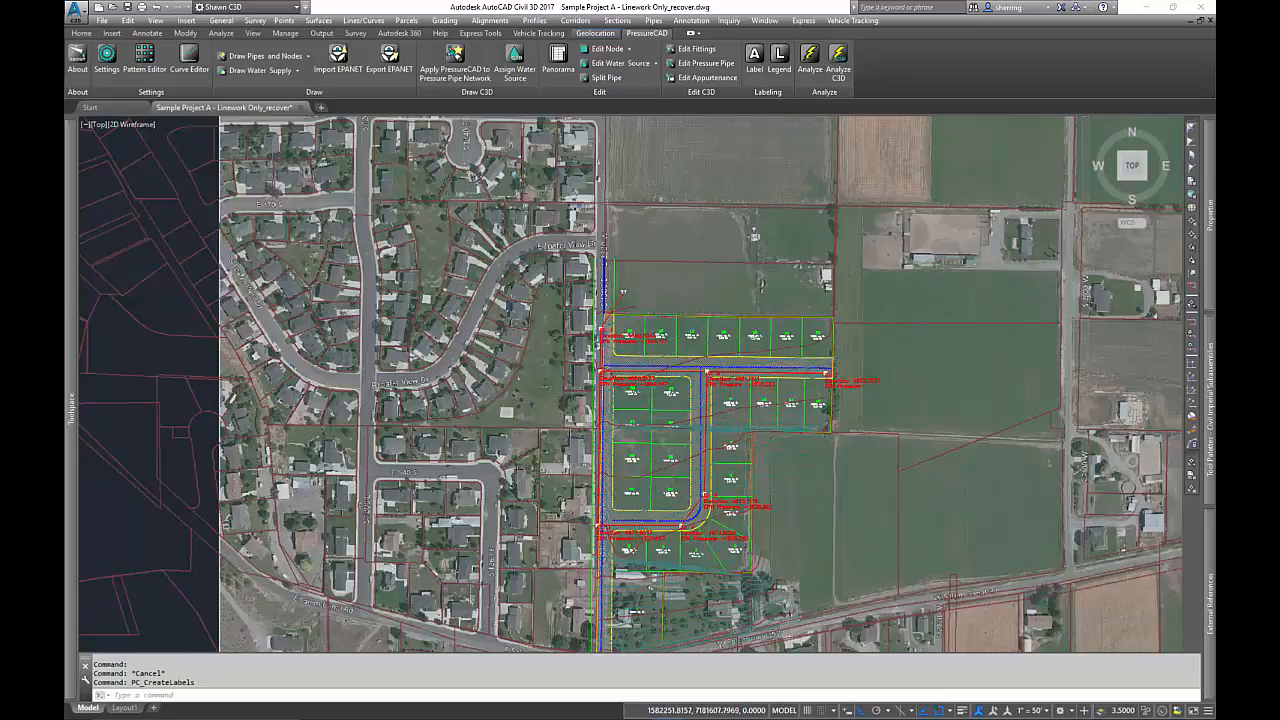